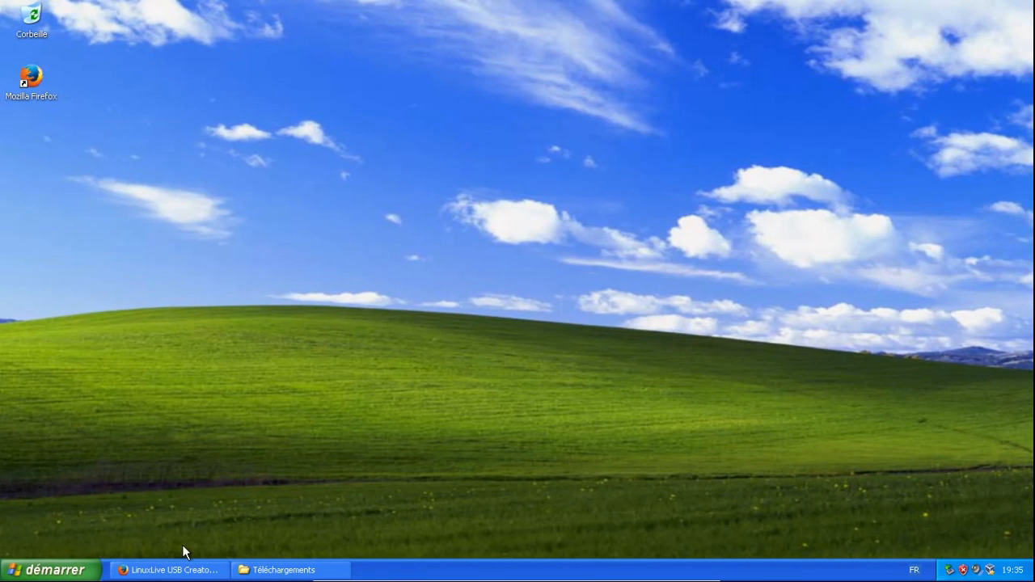
Switch to Firefox and request the LinuxLive USB Creator 2.8.24 installer from its website's download page, cancelling the save prompt.
left_click(186, 570)
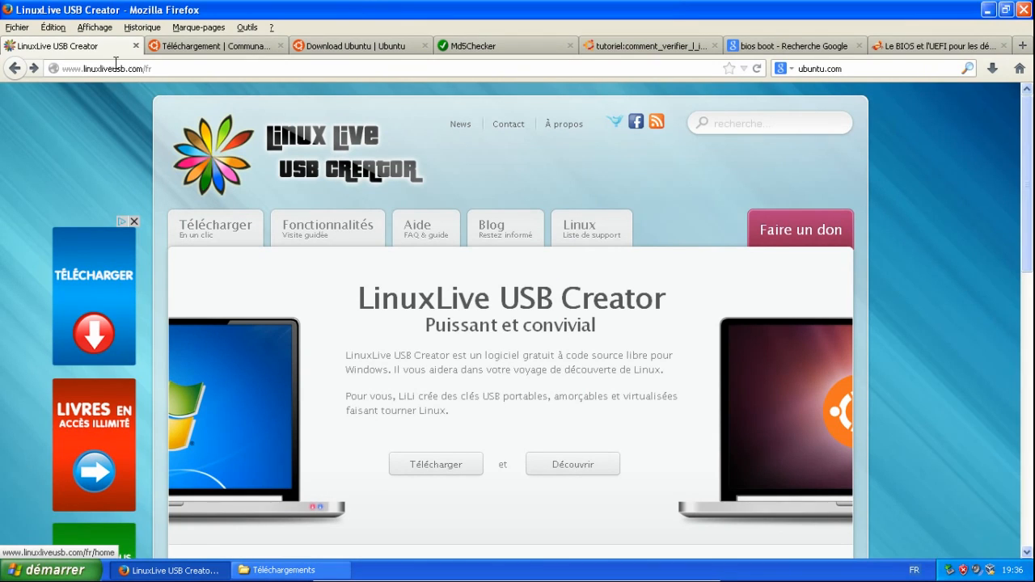
left_click(208, 233)
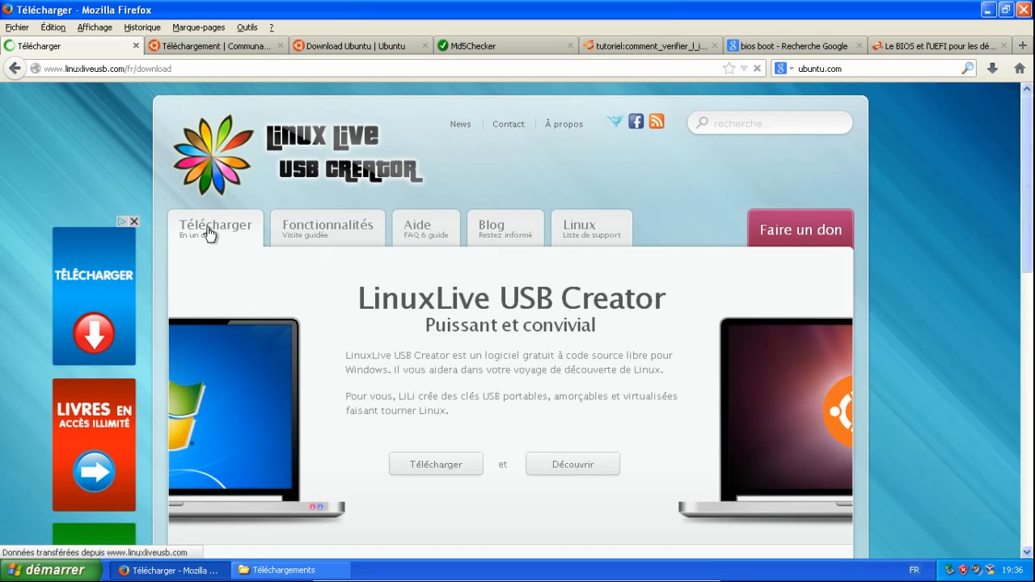
left_click(297, 366)
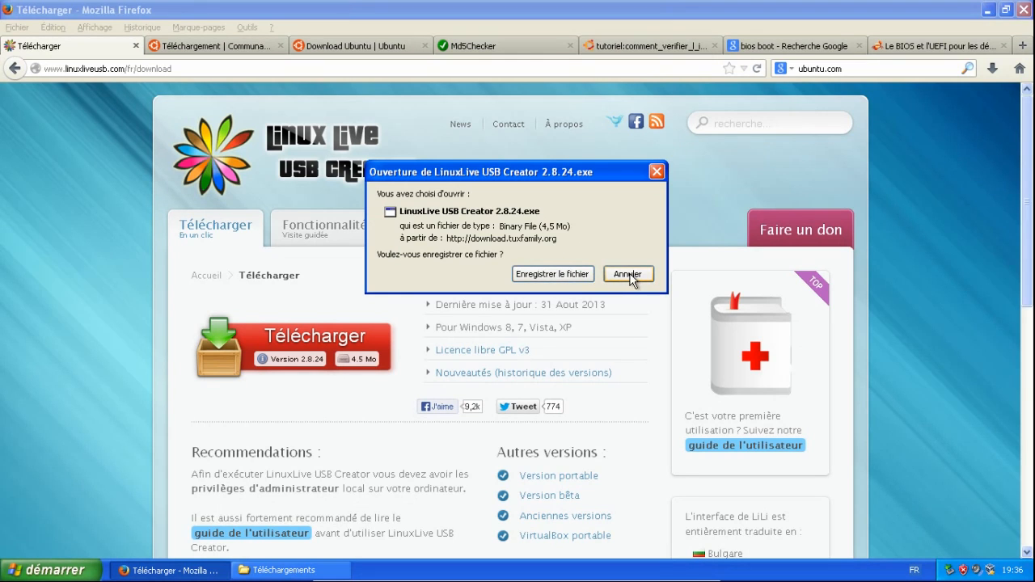
left_click(628, 275)
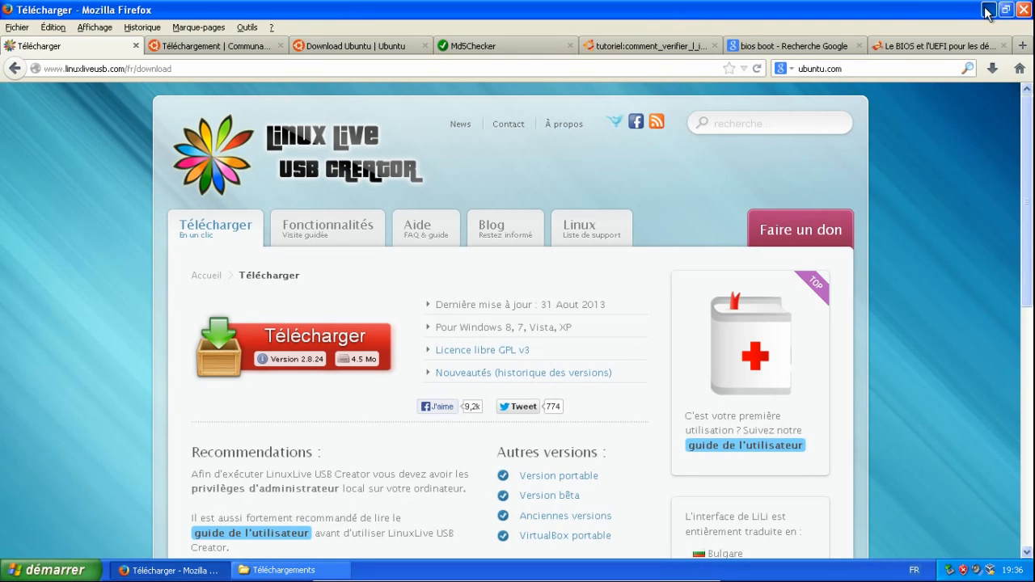
Launch the LinuxLive USB Creator 2.8.24 installer from the Téléchargements folder, allow it to run and use French as its language.
left_click(988, 10)
left_click(283, 570)
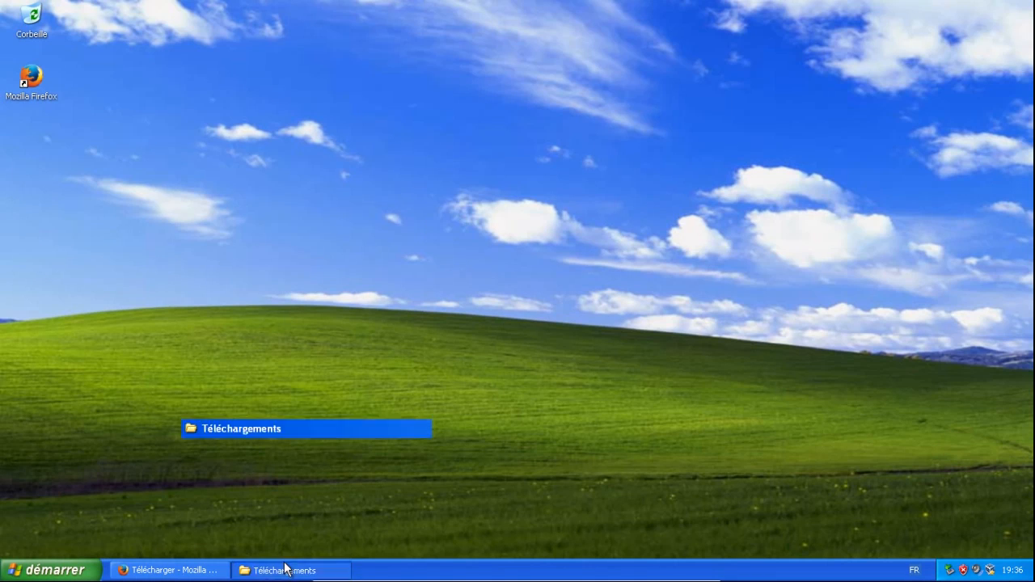
double_click(466, 144)
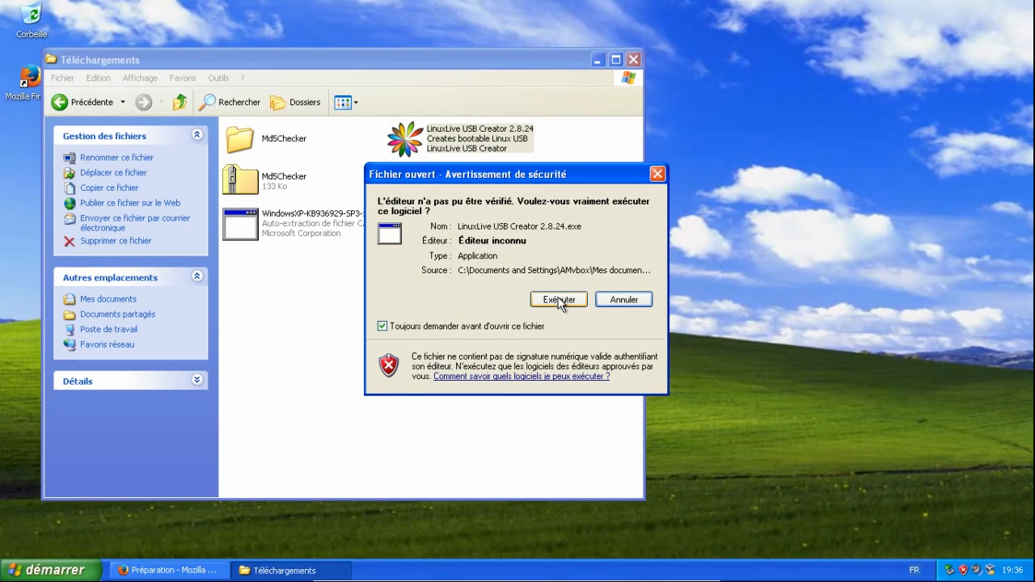
left_click(562, 301)
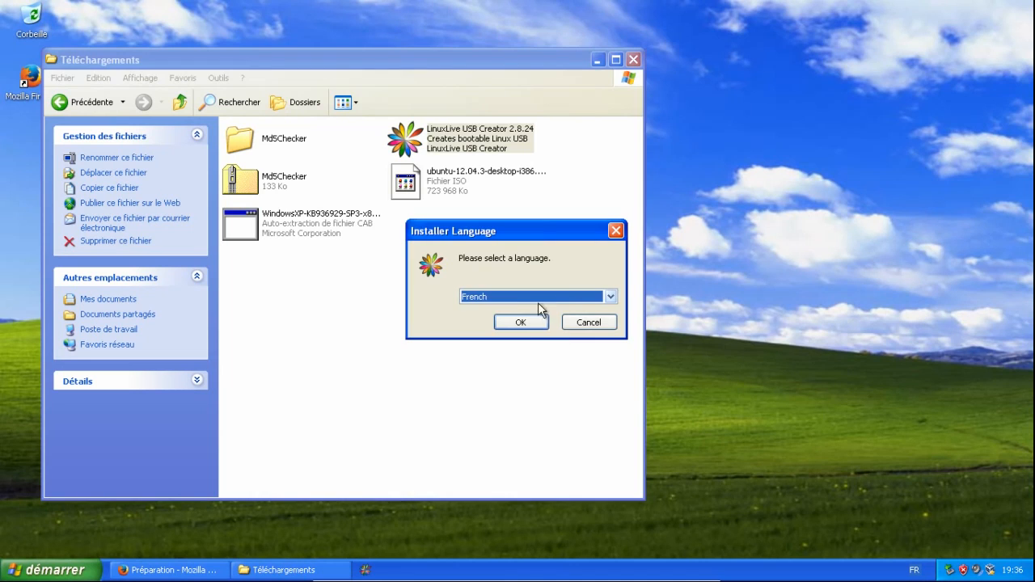
left_click(522, 321)
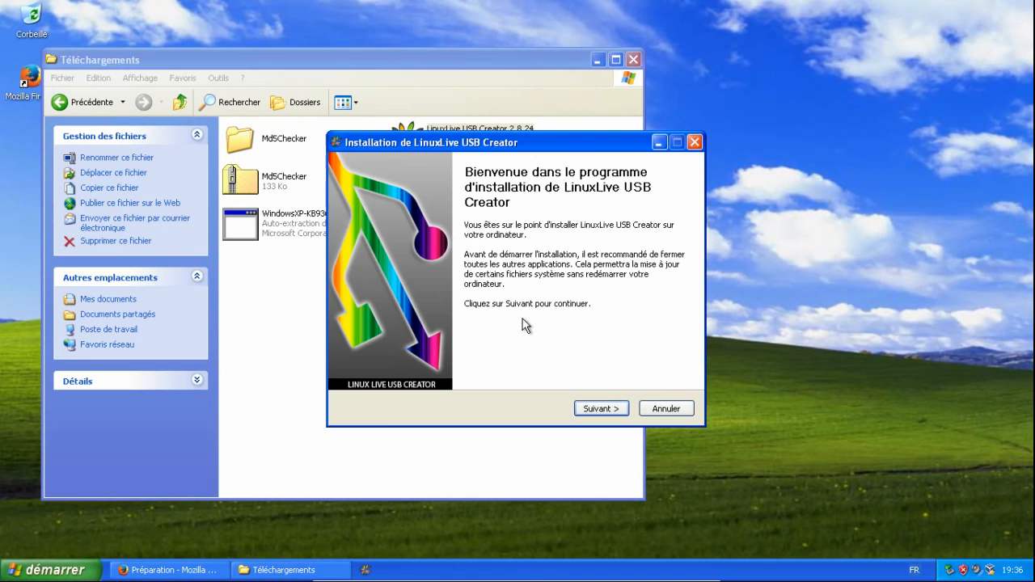
Install LinuxLive USB Creator into C:\Program Files\LinuxLive USB Creator, finish the wizard, and close the program's window.
left_click(611, 412)
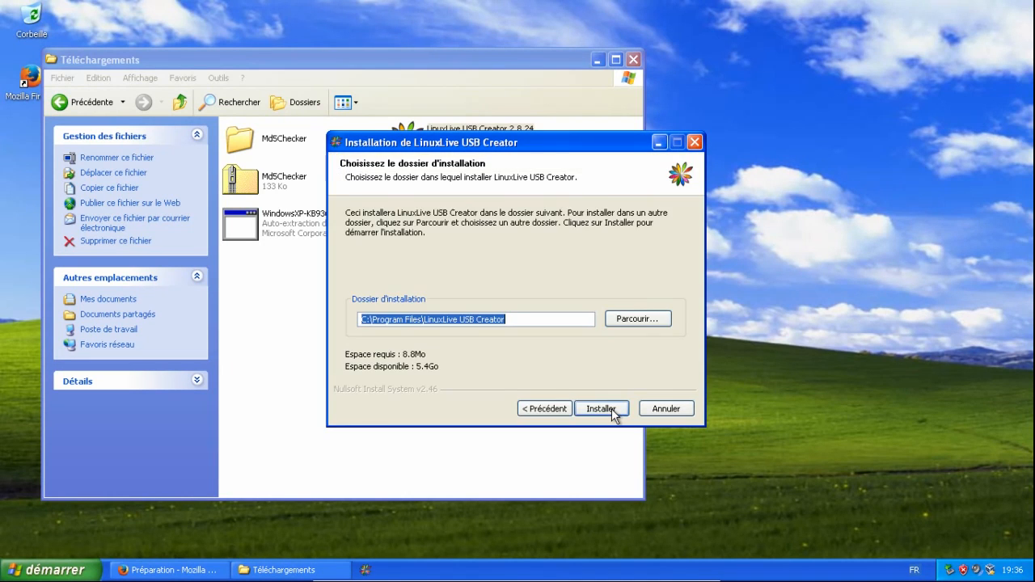
left_click(612, 410)
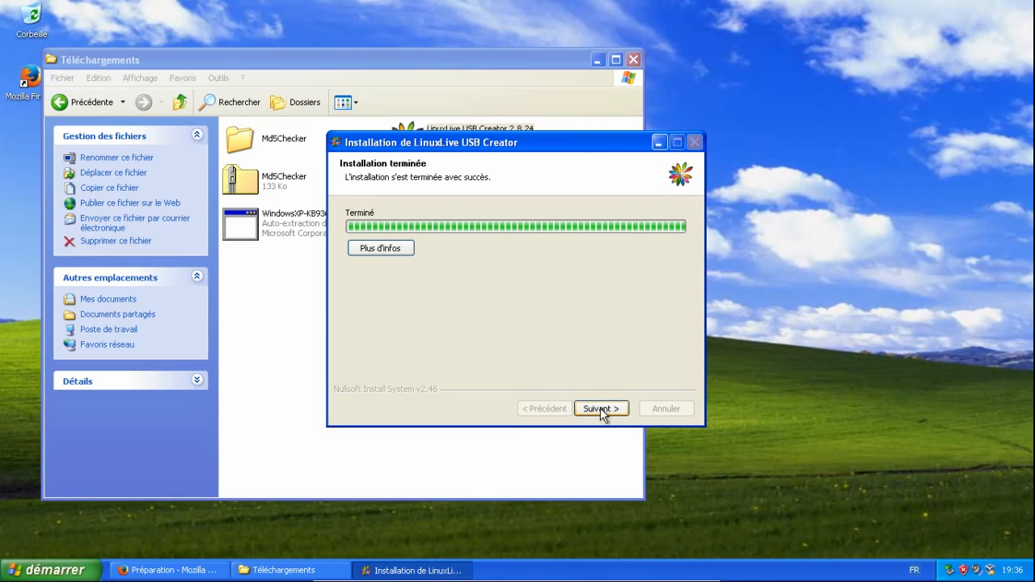
left_click(600, 407)
left_click(601, 407)
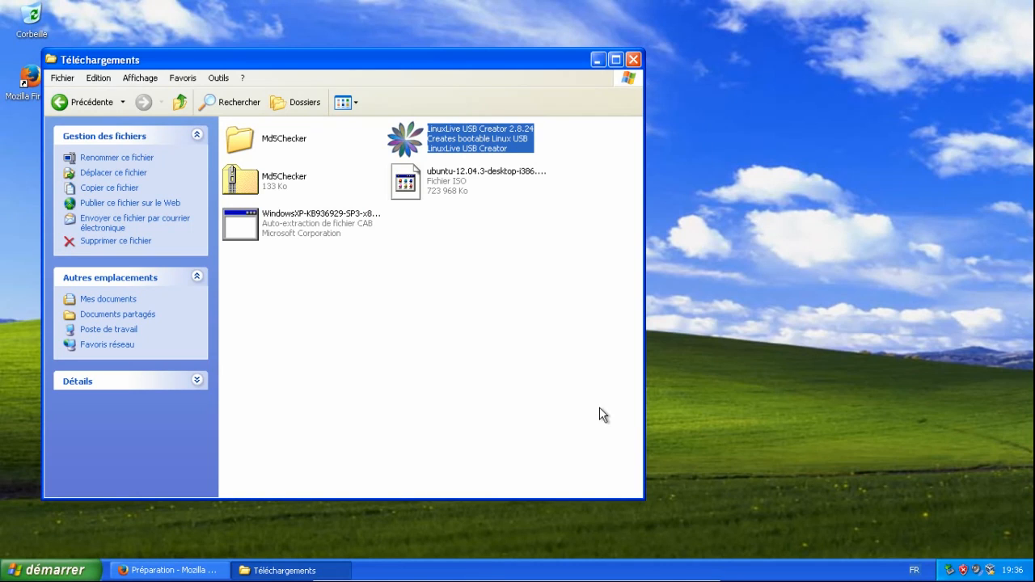
left_click(599, 61)
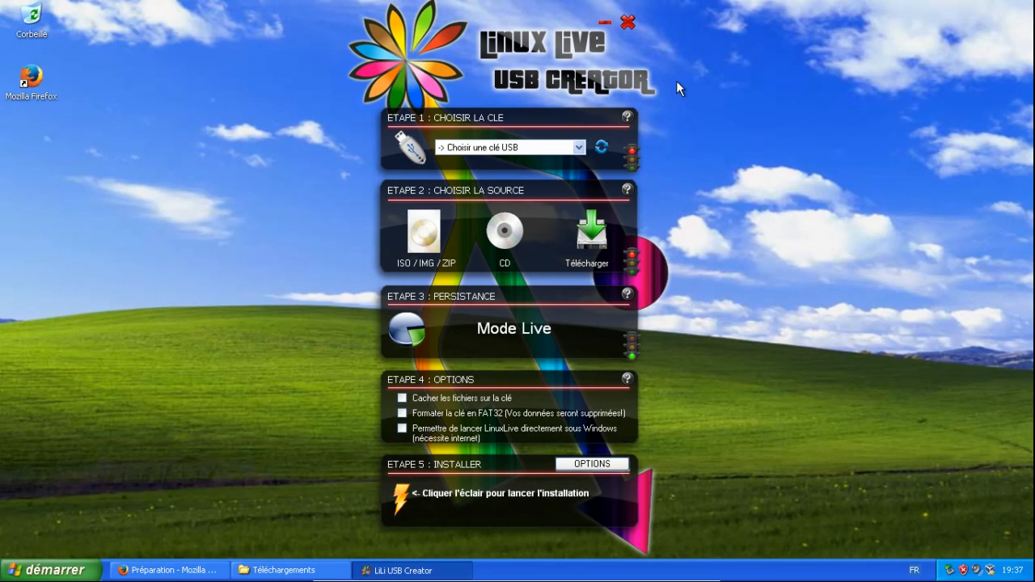
left_click(629, 24)
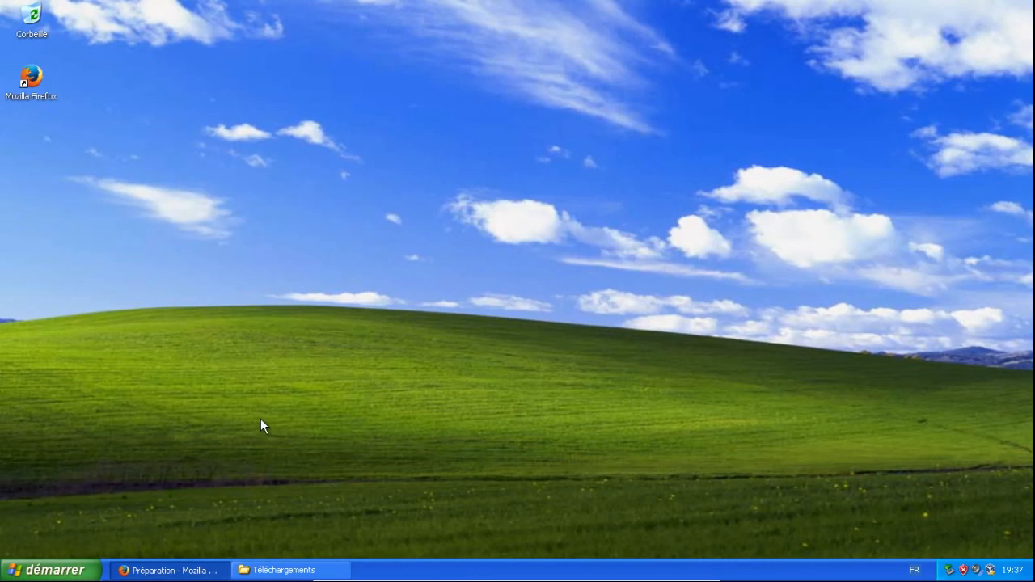
Switch to Firefox and, on the ubuntu-fr download page, expand the extra options and select the LTS version for 32-bit processors.
left_click(180, 570)
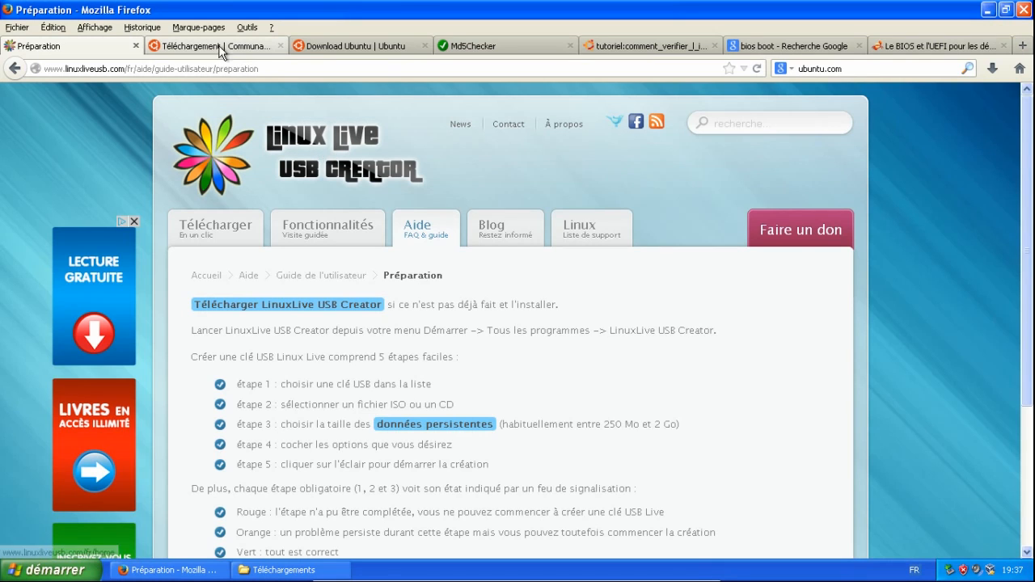
left_click(217, 46)
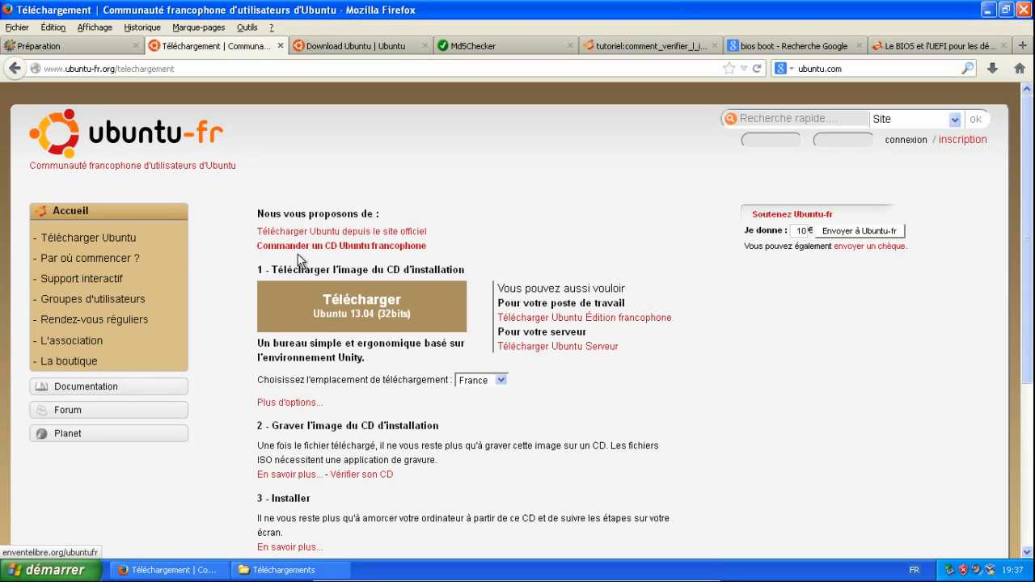
left_click(290, 403)
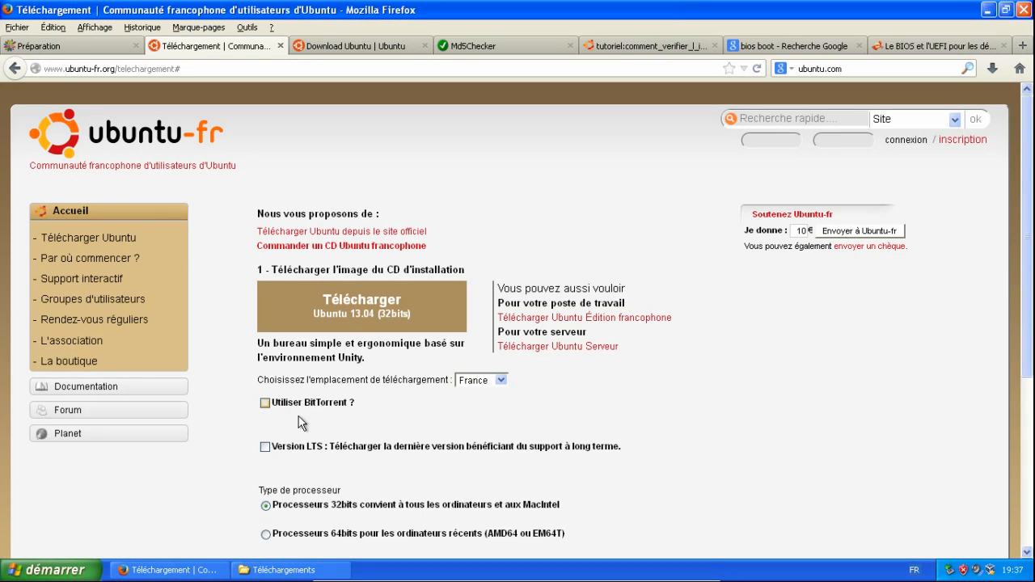
left_click(266, 448)
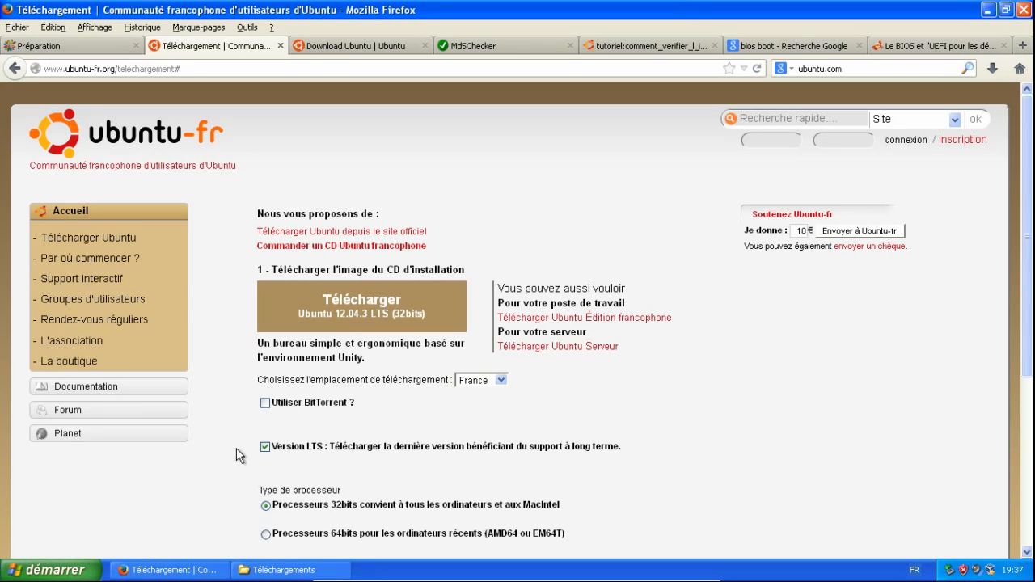
scroll(240, 455, "down", 2)
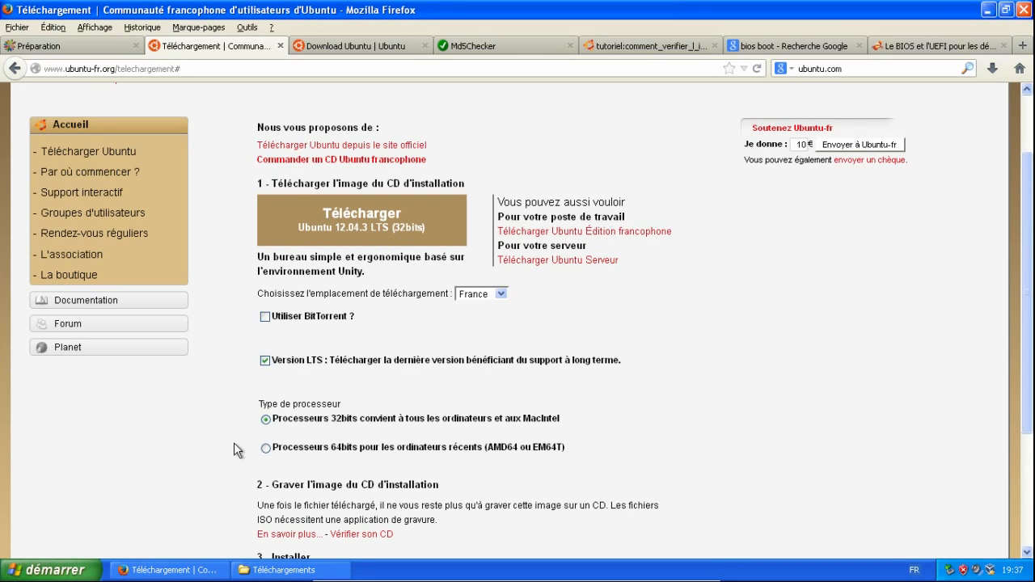
mouse_move(292, 422)
left_click(341, 226)
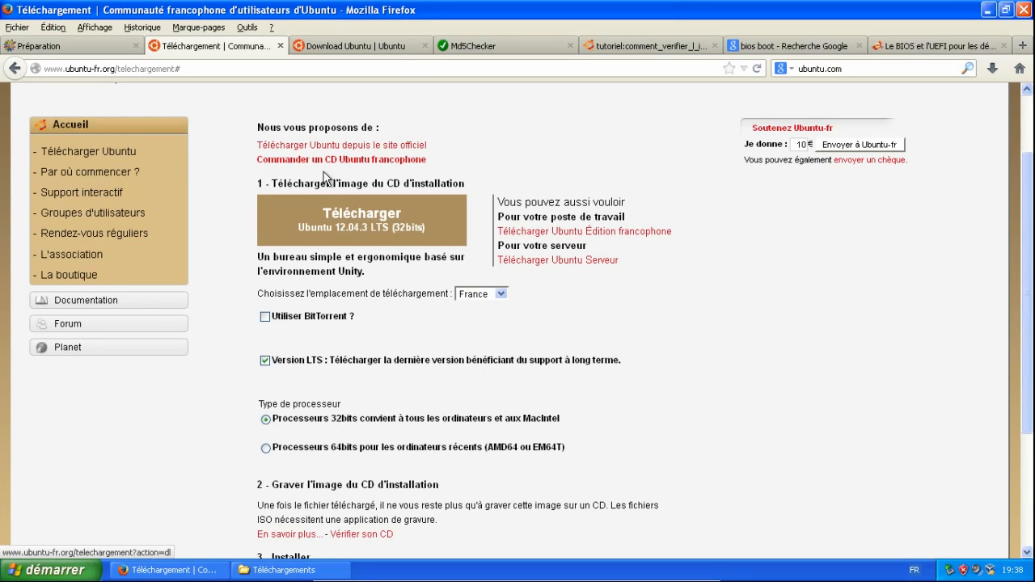
On the official ubuntu.com site, open the Ubuntu Desktop download page and choose the 32-bit flavour for Ubuntu 12.04 LTS.
left_click(341, 46)
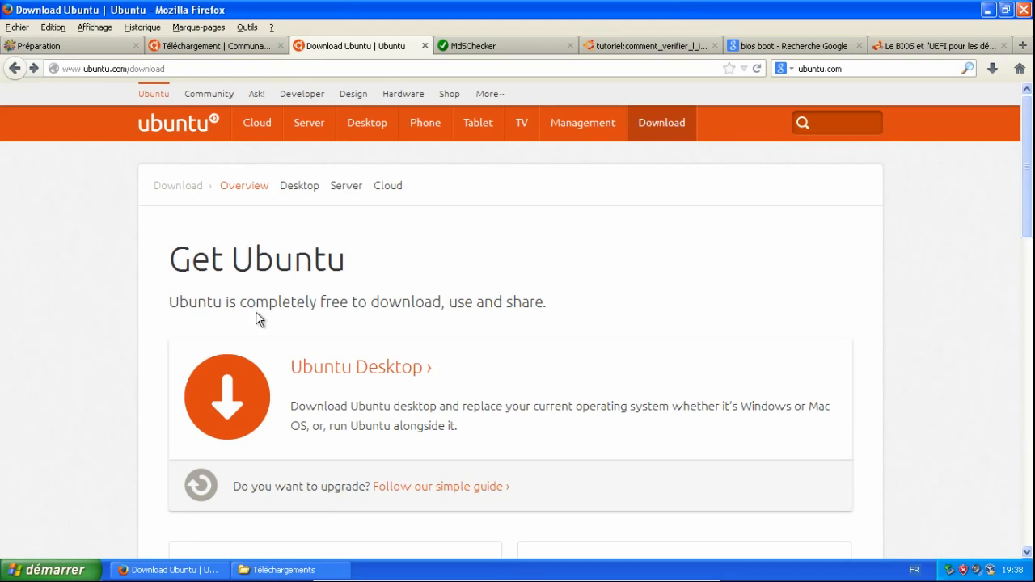
left_click(340, 368)
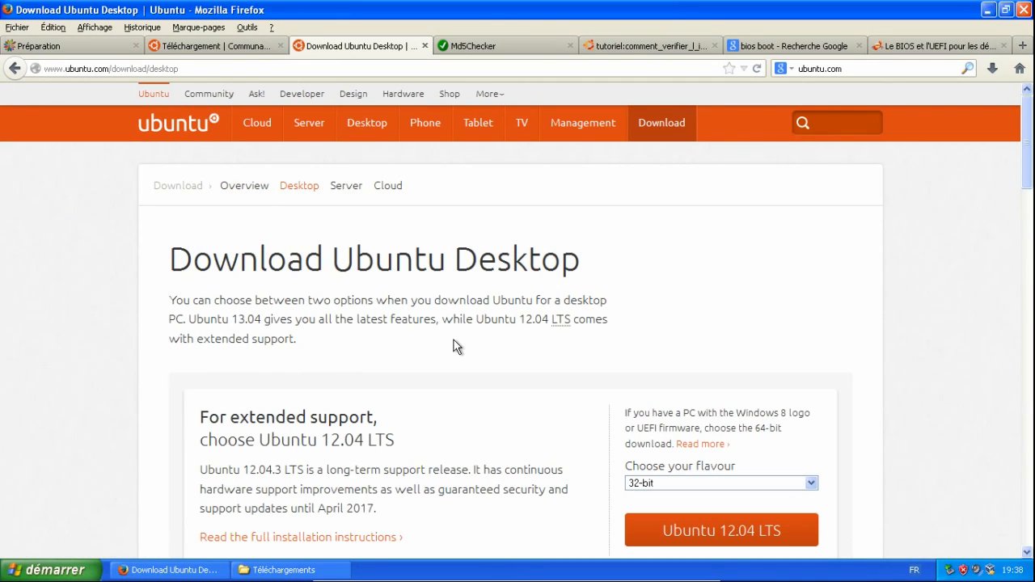
scroll(453, 346, "down", 4)
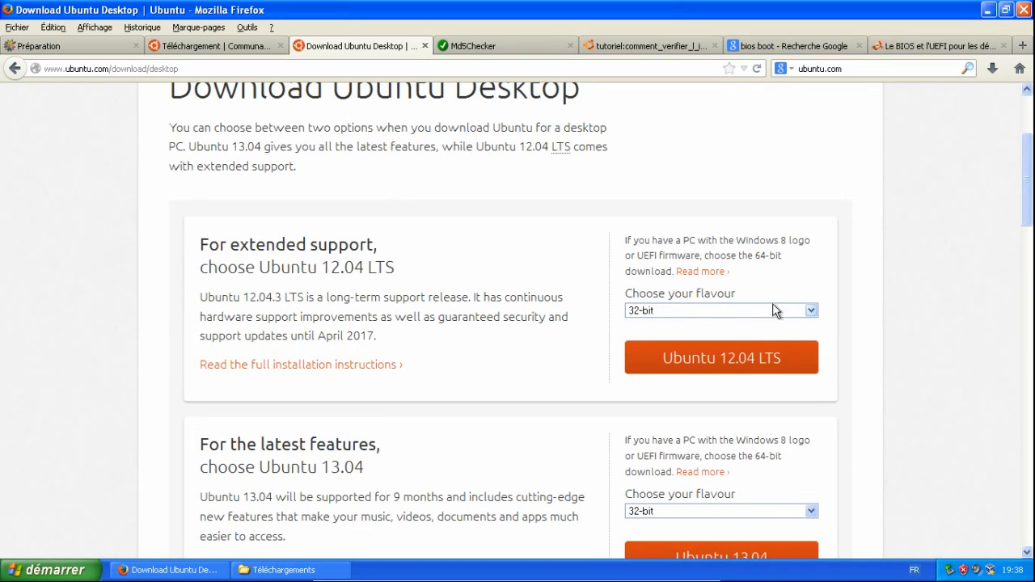
left_click(813, 311)
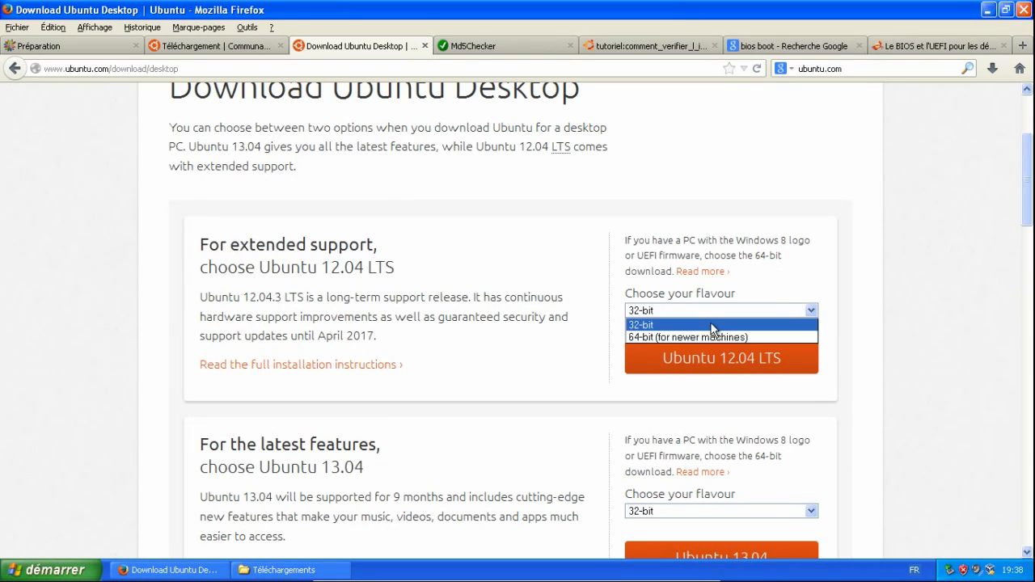
left_click(762, 325)
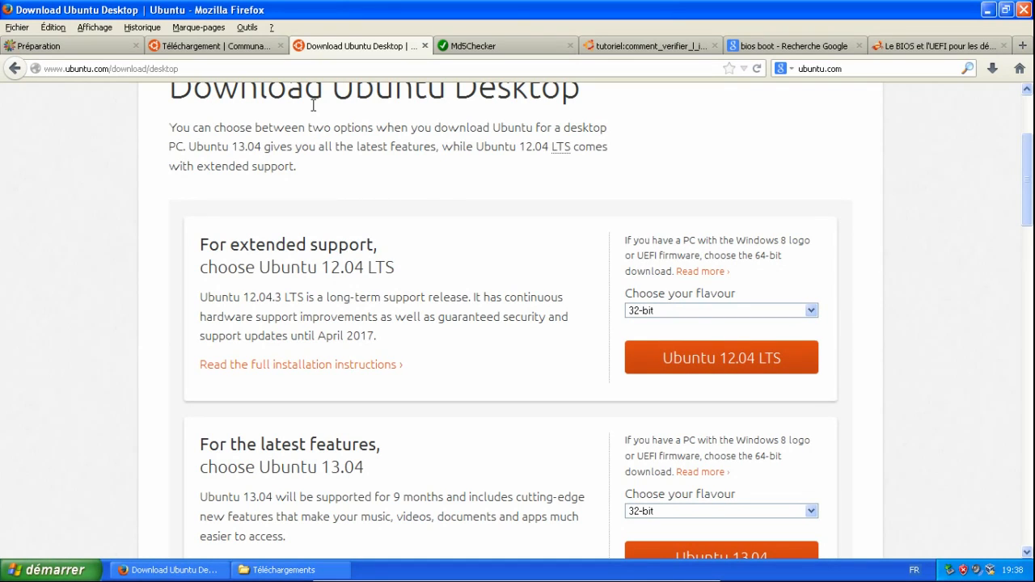
Locate the ubuntu-12.04.3-desktop-i386 ISO file in the Téléchargements folder and return to Firefox.
left_click(323, 570)
left_click(483, 178)
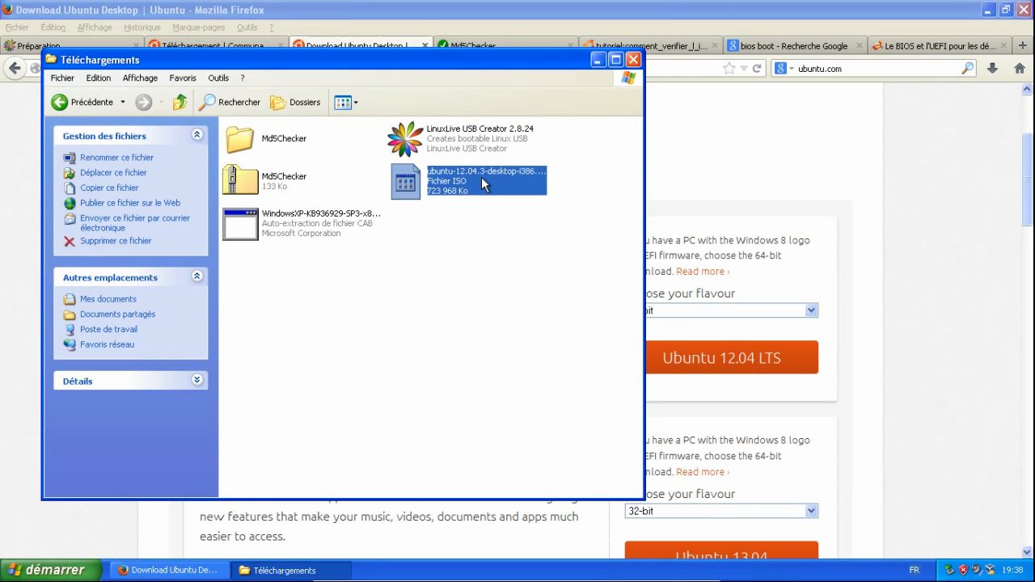
left_click(800, 6)
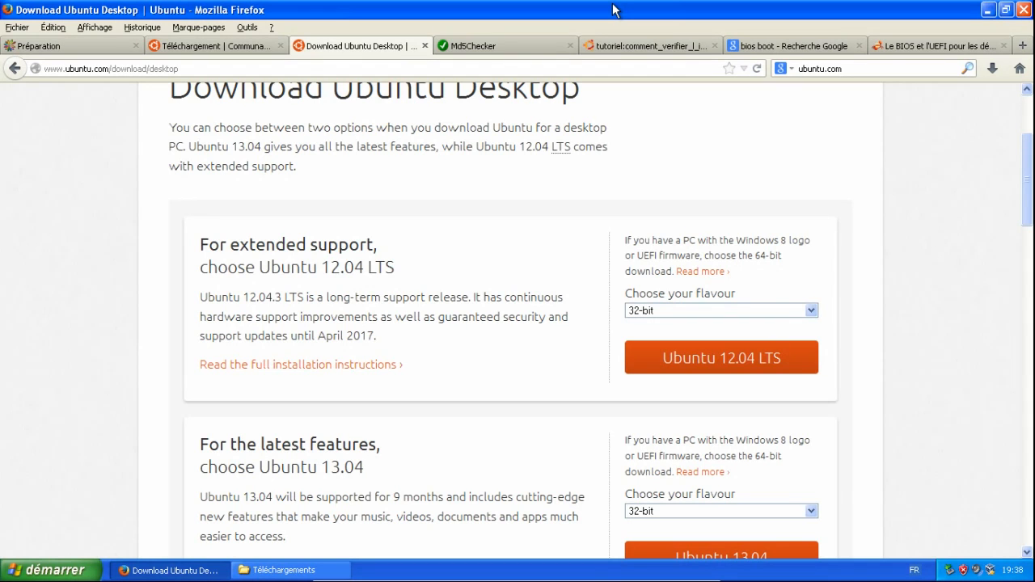
In the ubuntu-fr tutorial on verifying a CD image, open the official MD5 sums for Ubuntu 12.04 LTS.
left_click(632, 47)
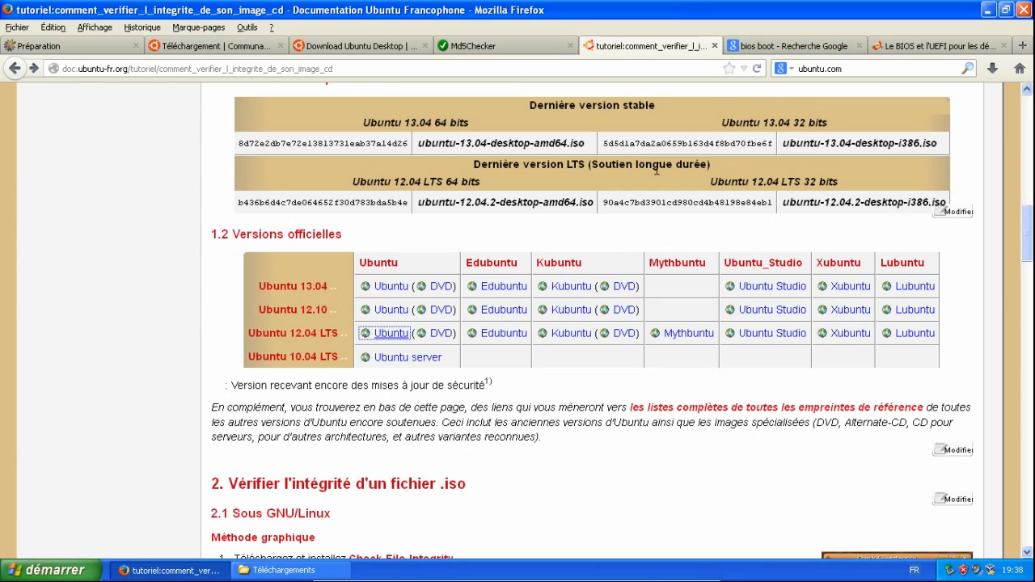
scroll(657, 170, "up", 10)
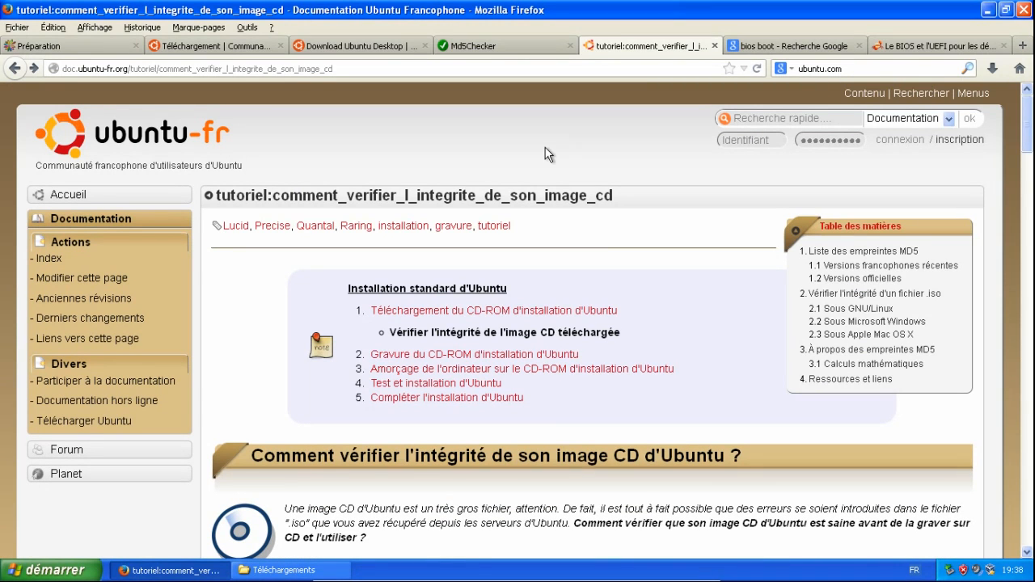
scroll(546, 154, "down", 2)
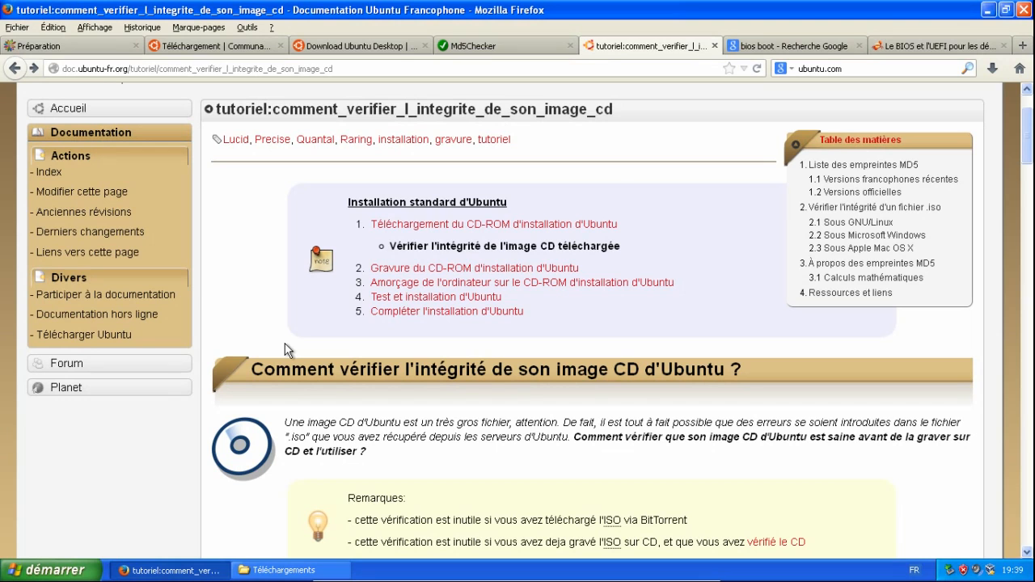
scroll(285, 350, "down", 10)
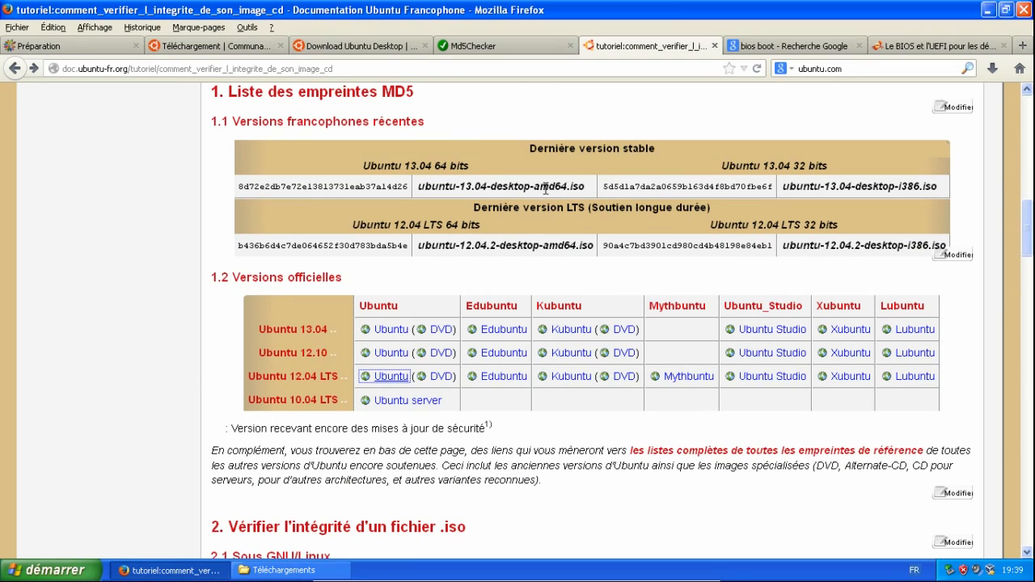
left_click(390, 379)
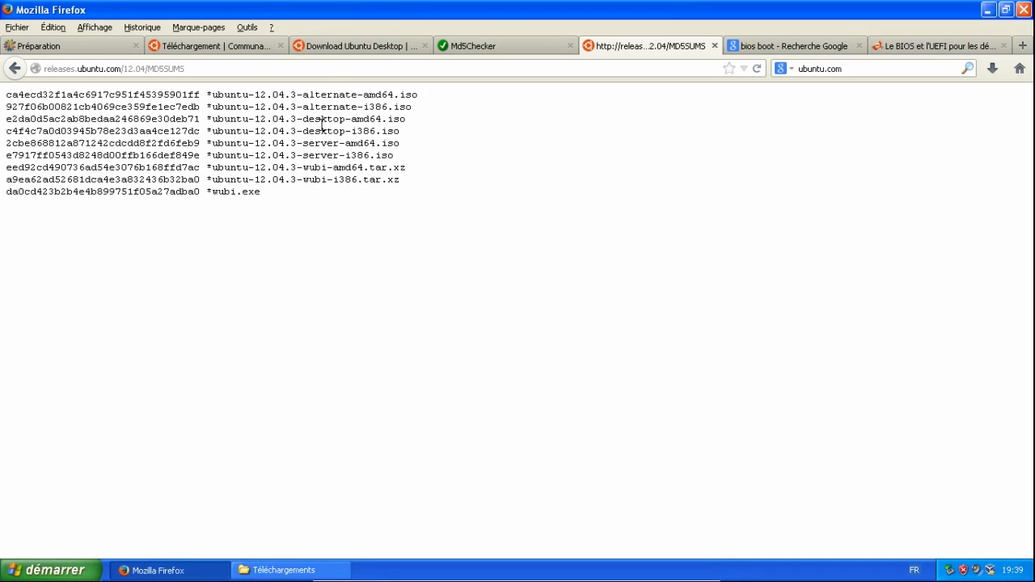
Copy the MD5 checksum of ubuntu-12.04.3-desktop-i386.iso from the MD5SUMS list and clear the selection.
left_click_drag(303, 119, 377, 132)
left_click(404, 122)
left_click(377, 132)
left_click_drag(201, 131, 5, 134)
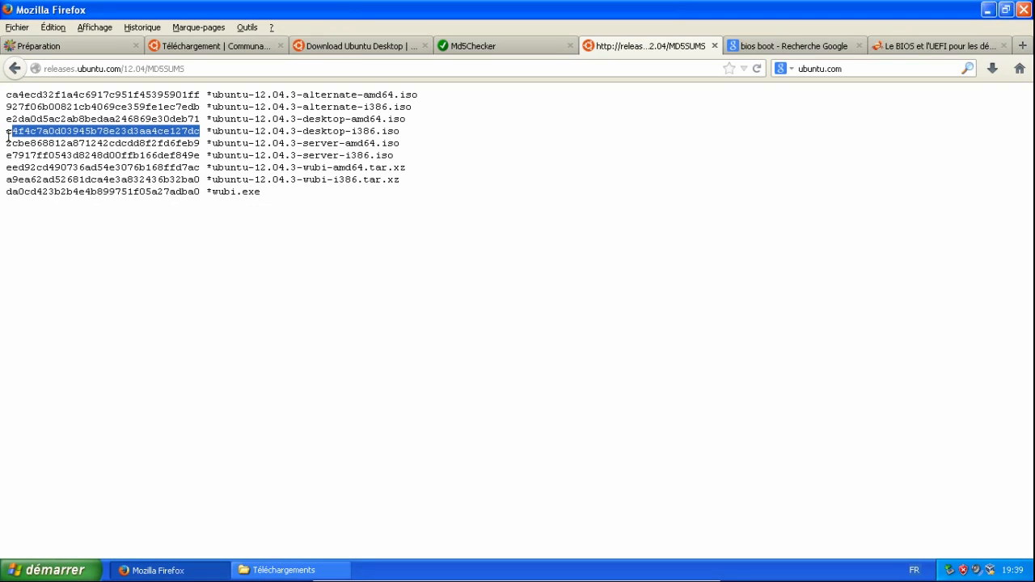
right_click(27, 130)
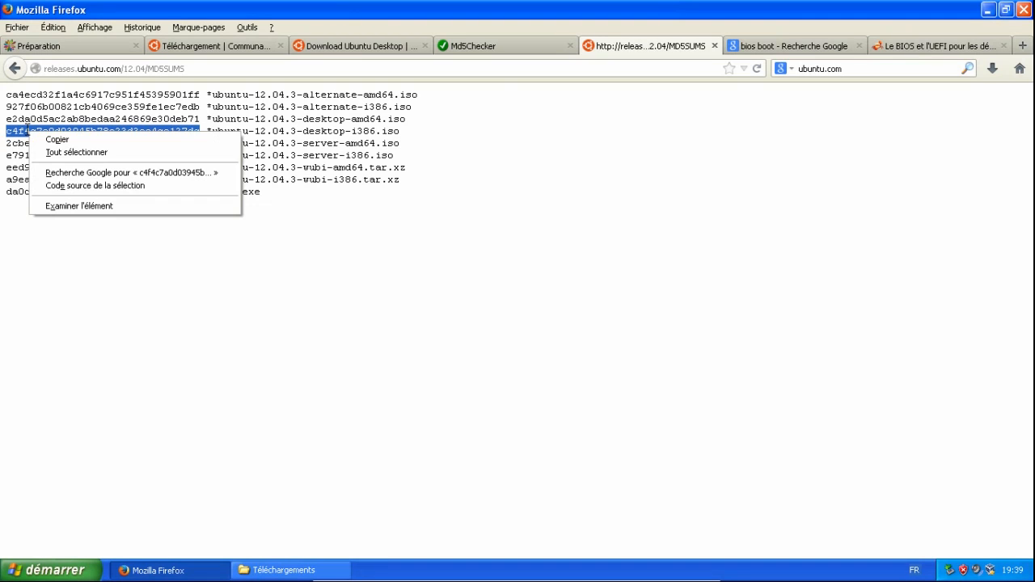
left_click(60, 140)
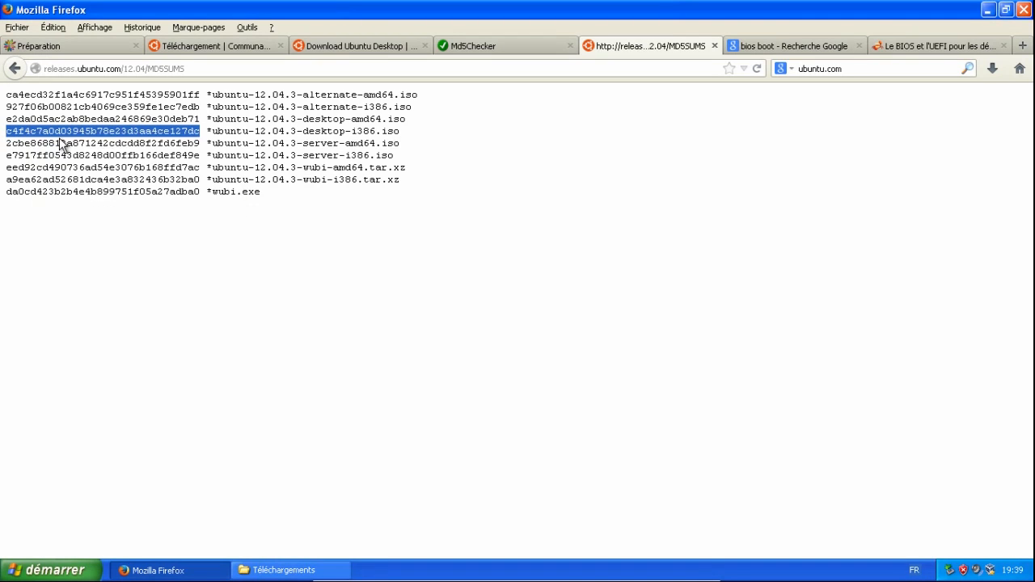
left_click(193, 132)
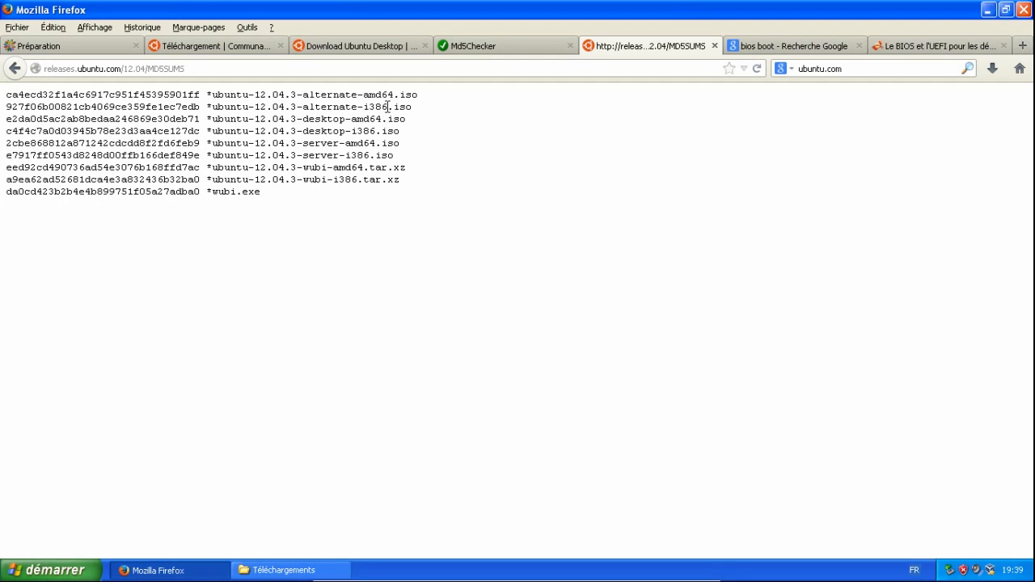
Open the download page of the Md5Checker site, then minimise Firefox to return to the Téléchargements folder.
left_click(501, 48)
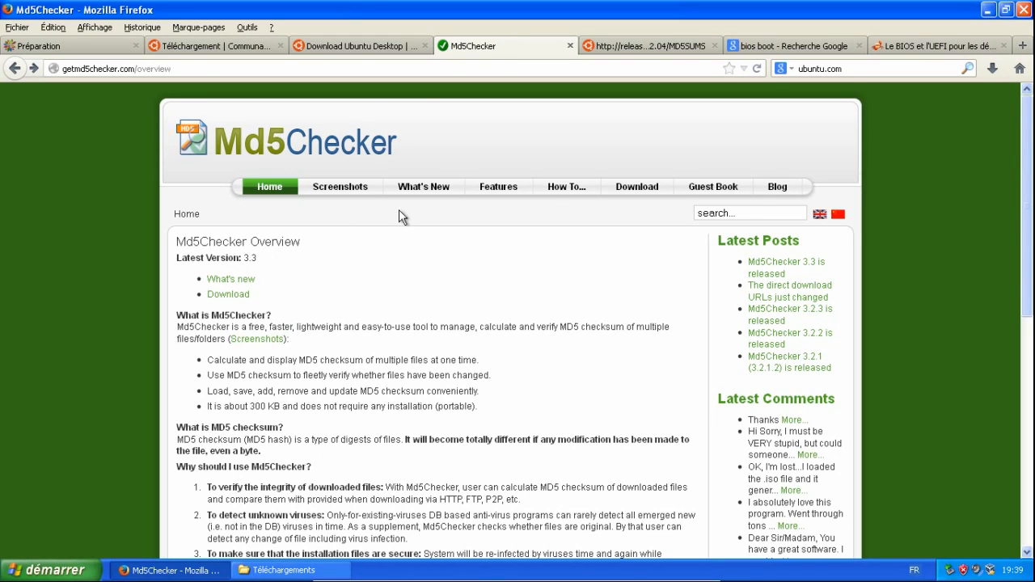
left_click(644, 191)
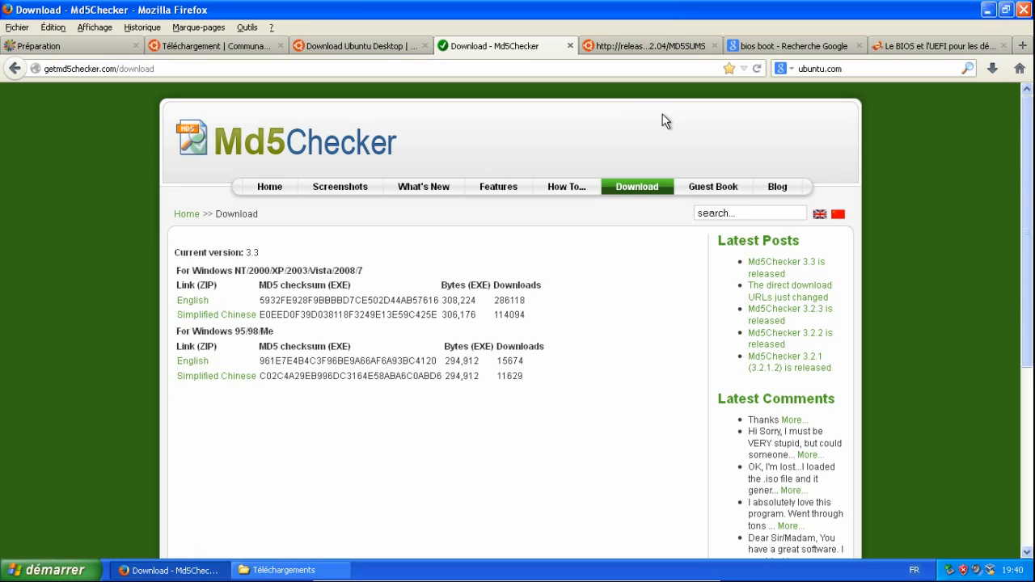
left_click(988, 10)
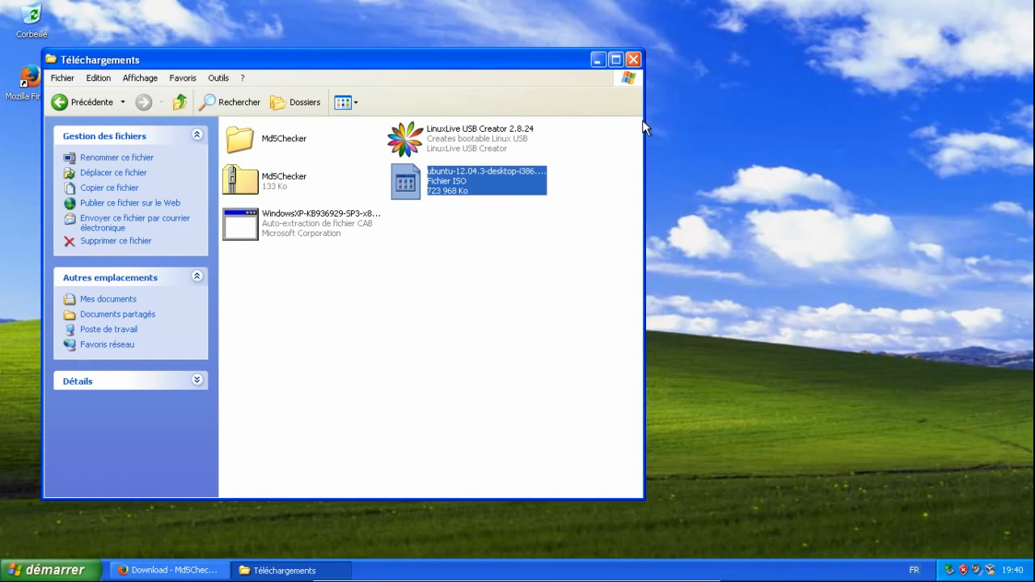
left_click(286, 183)
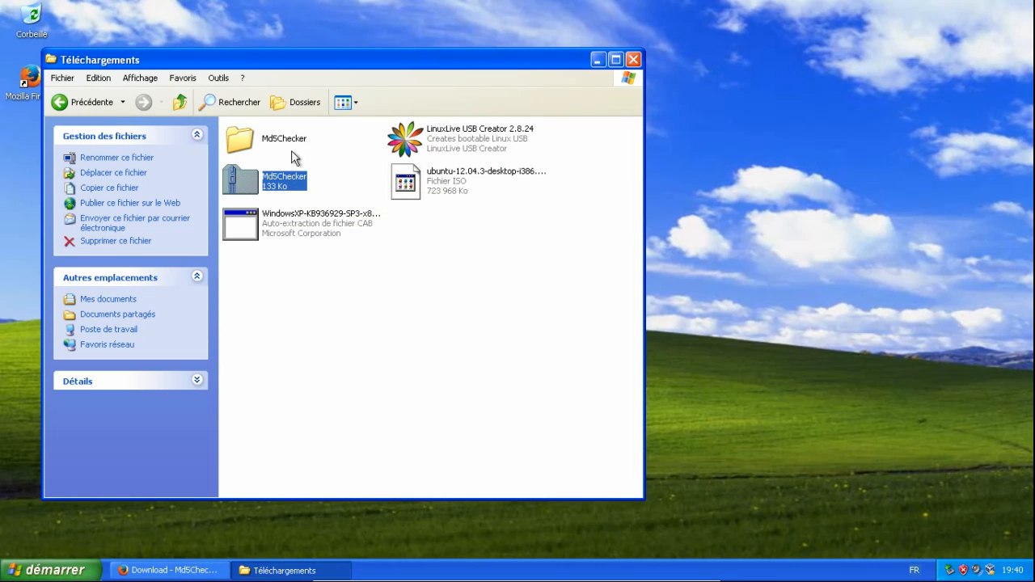
right_click(283, 179)
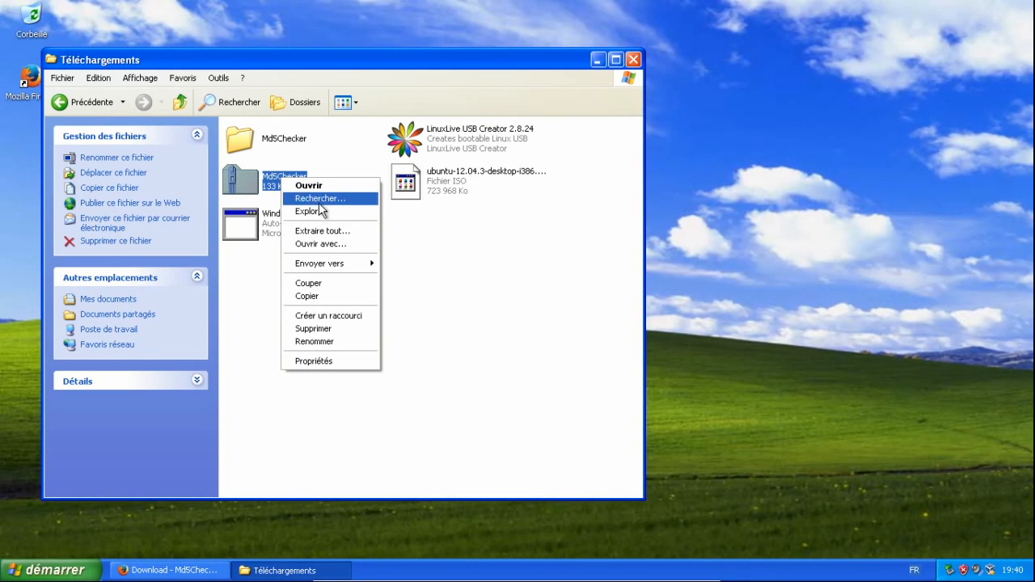
left_click(497, 216)
Run Md5Checker.exe from the extracted, nested Md5Checker folder and allow it to execute despite the security warning.
double_click(279, 144)
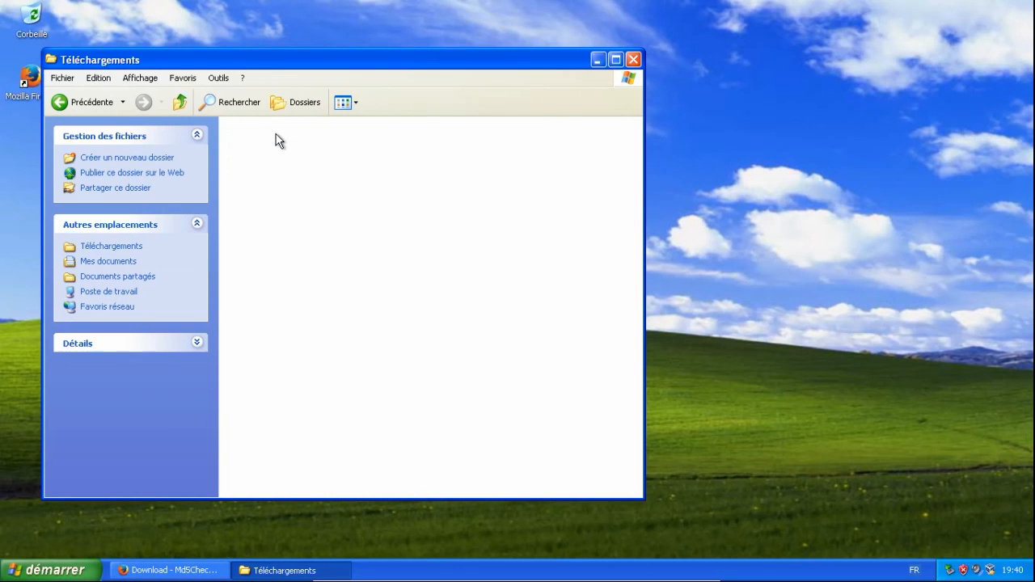
left_click(278, 143)
double_click(278, 143)
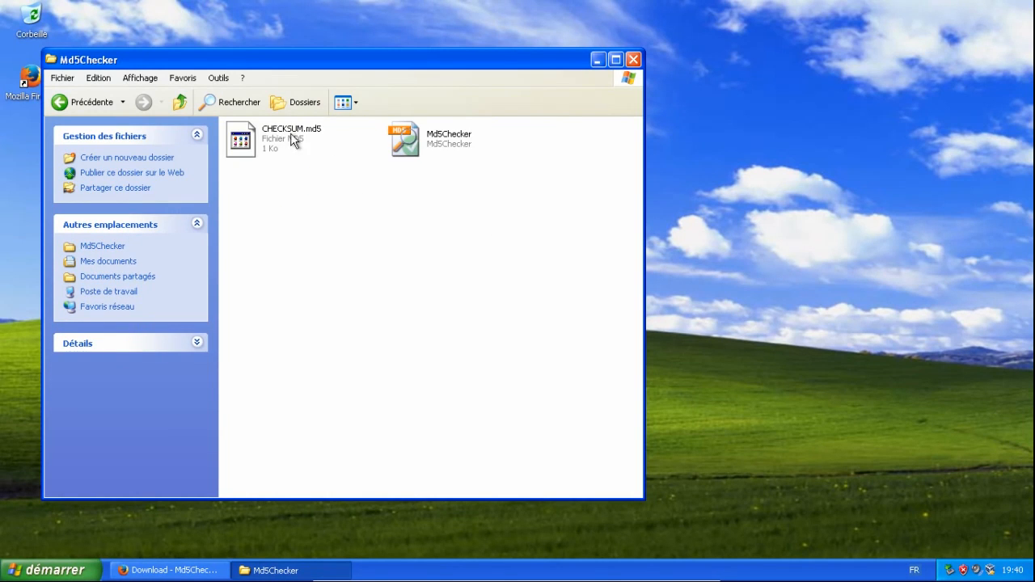
left_click(453, 145)
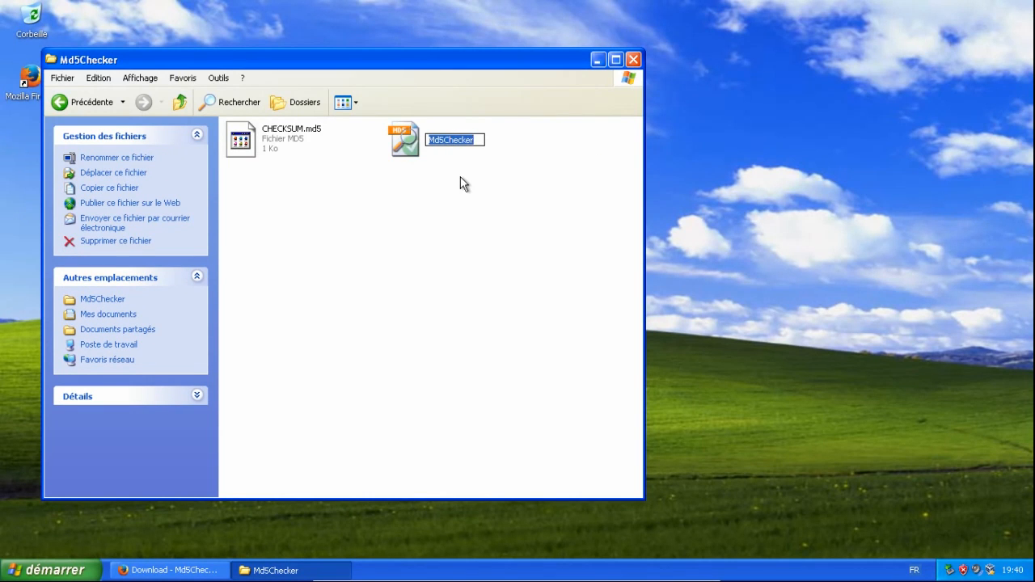
left_click(460, 176)
left_click(456, 150)
double_click(455, 149)
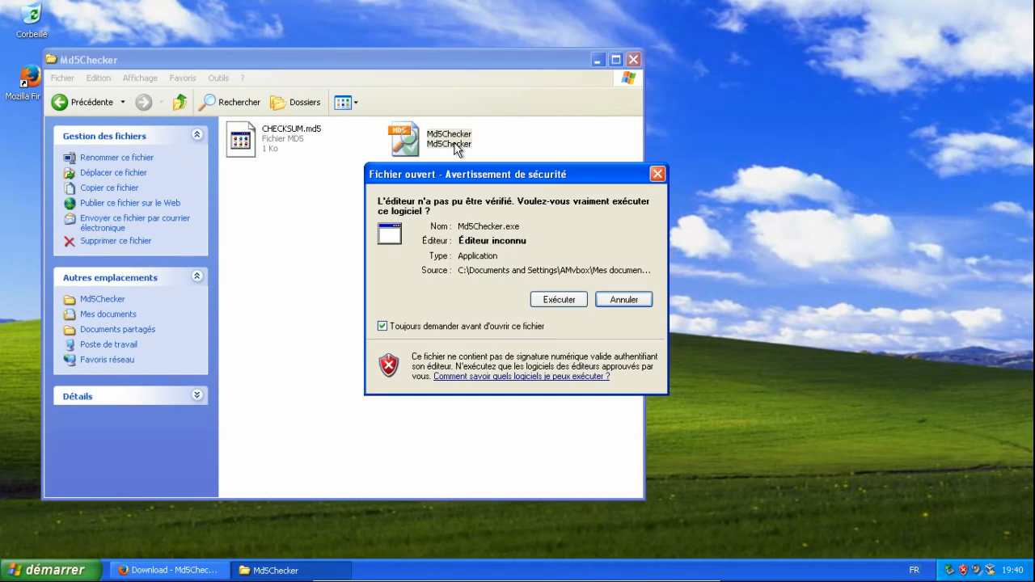
left_click(559, 298)
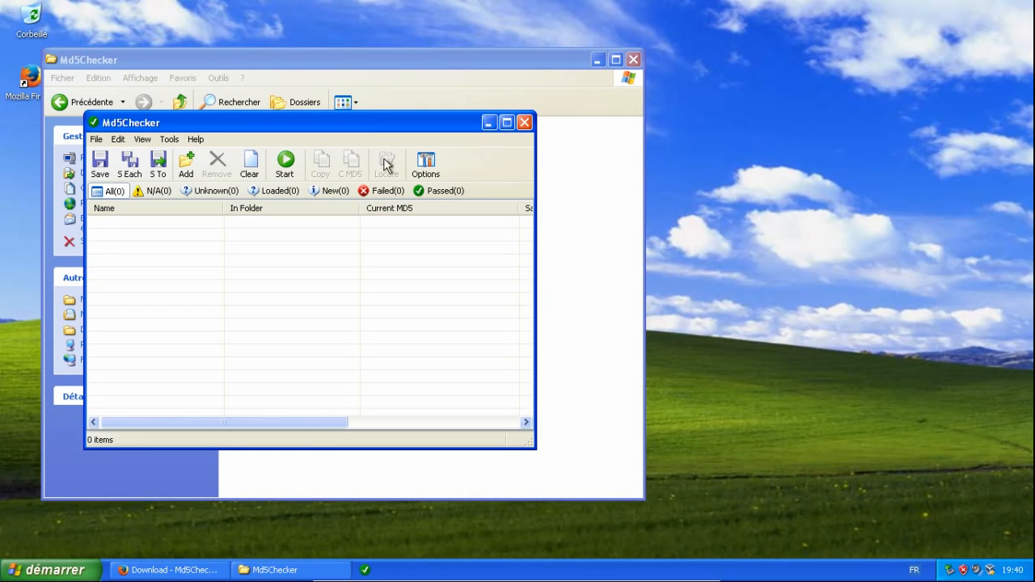
Move the Md5Checker window aside and add the ubuntu-12.04.3-desktop-i386 ISO from Téléchargements to it for MD5 calculation.
left_click_drag(401, 128, 729, 120)
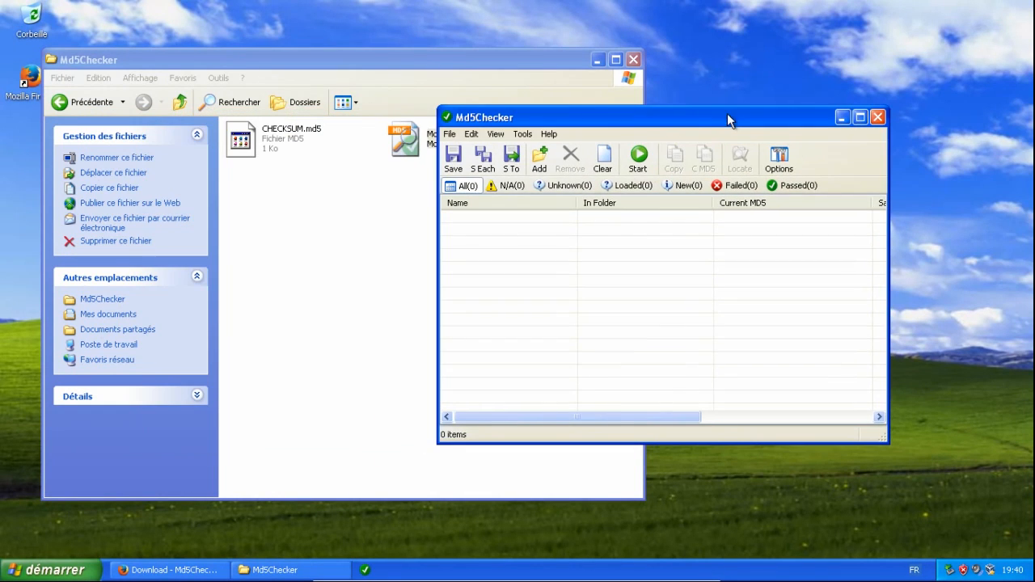
left_click(422, 51)
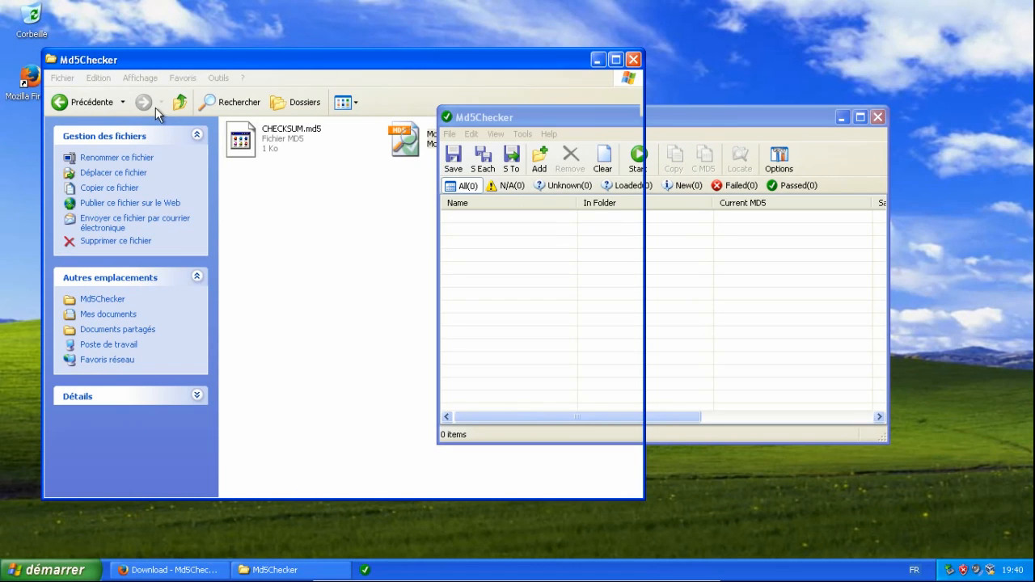
left_click(83, 101)
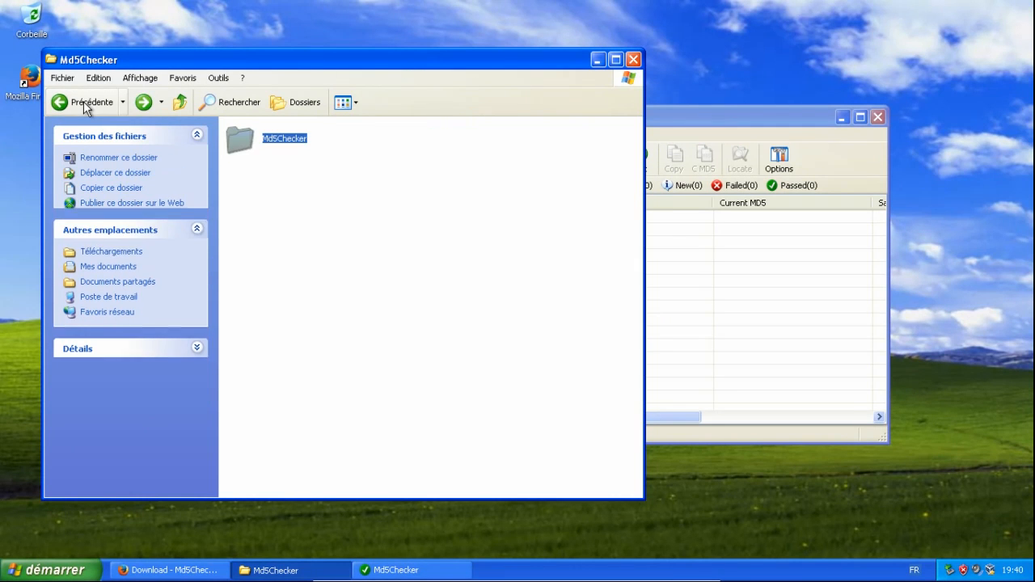
left_click(83, 101)
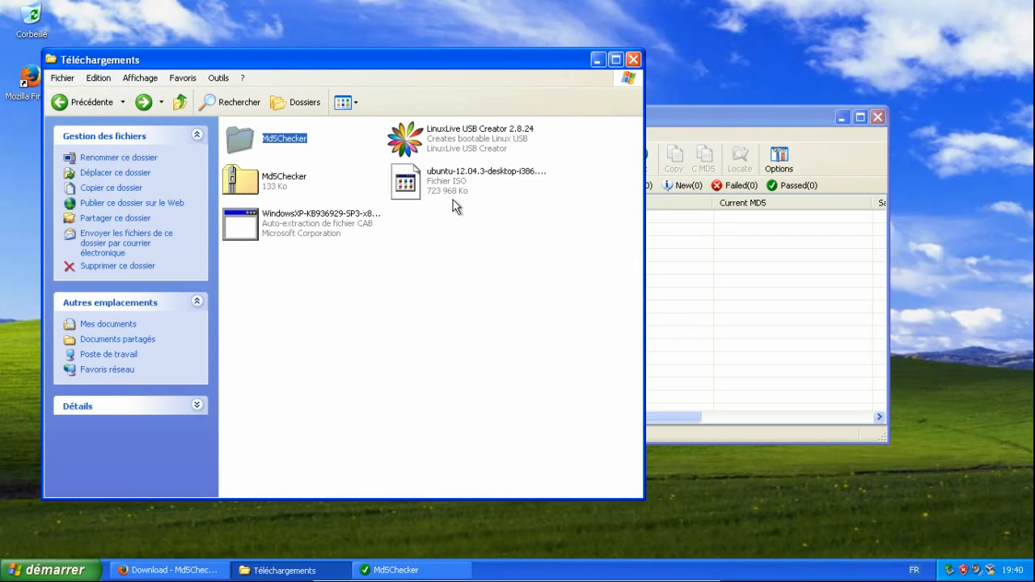
left_click(468, 179)
left_click_drag(469, 180, 724, 287)
left_click(725, 117)
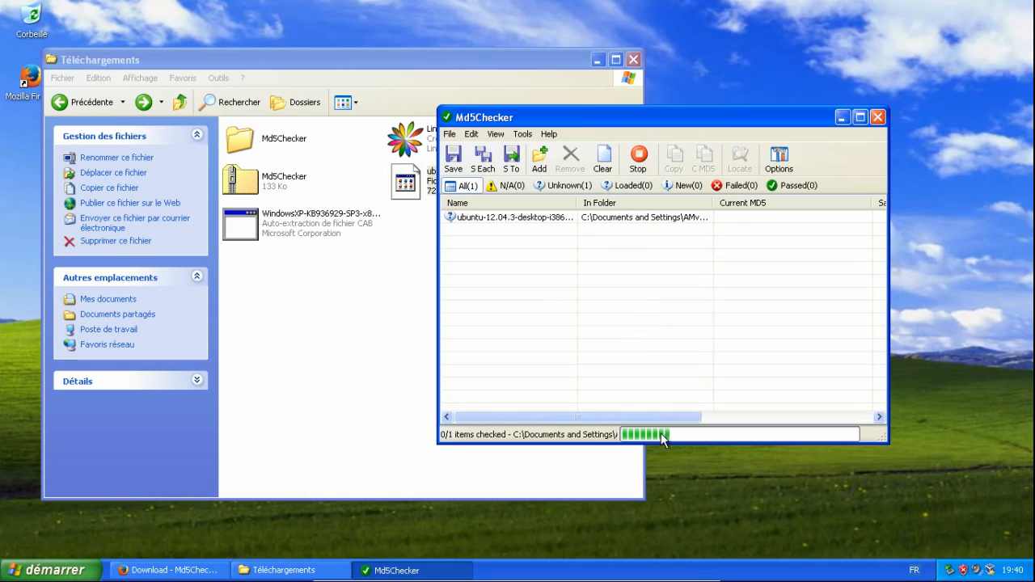
Compare the ISO's calculated MD5 with the copied official checksum c4f4c7a0d03945b78e23d3aa4ce127dc, then close Md5Checker.
left_click(753, 212)
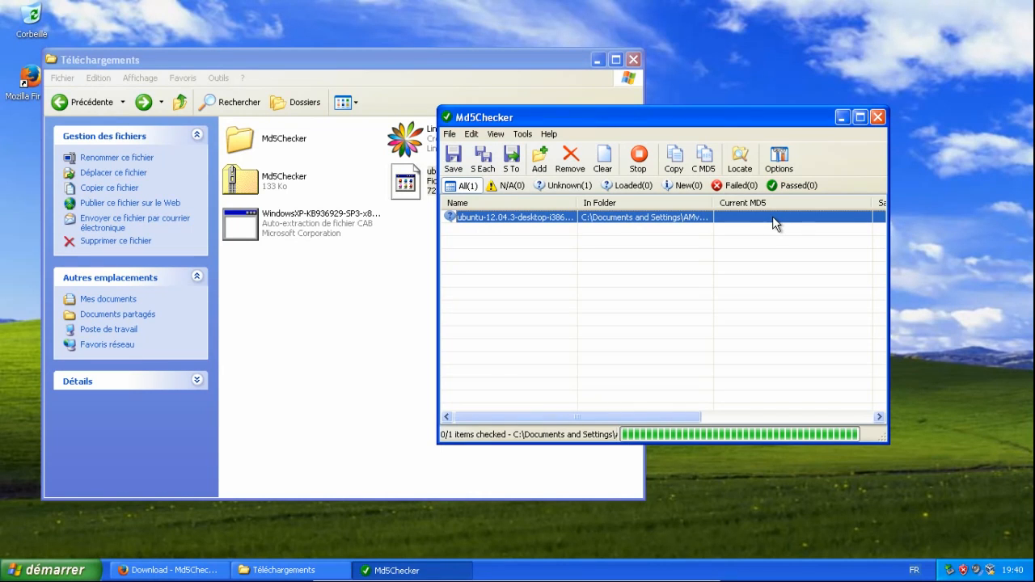
right_click(619, 223)
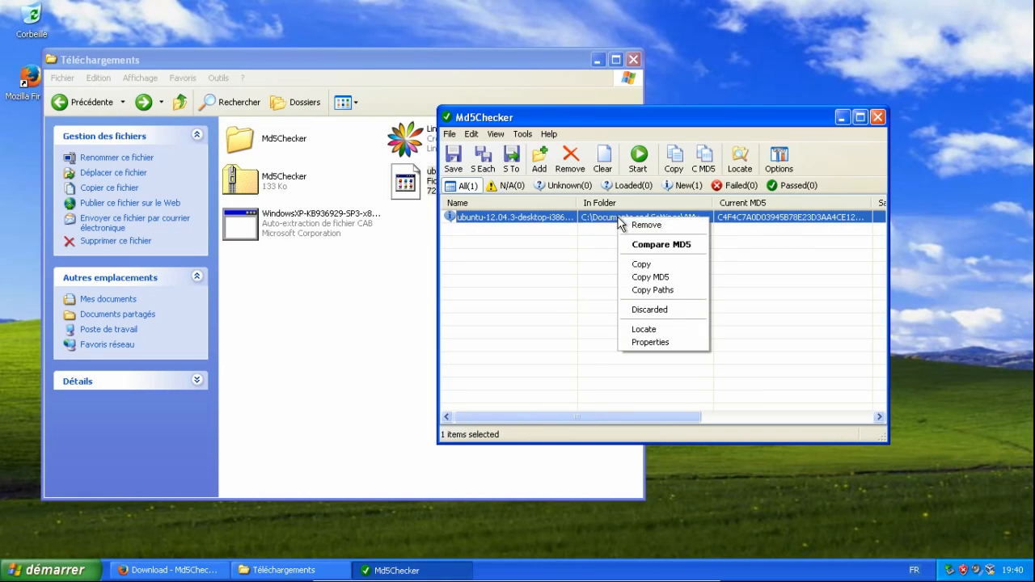
left_click(648, 247)
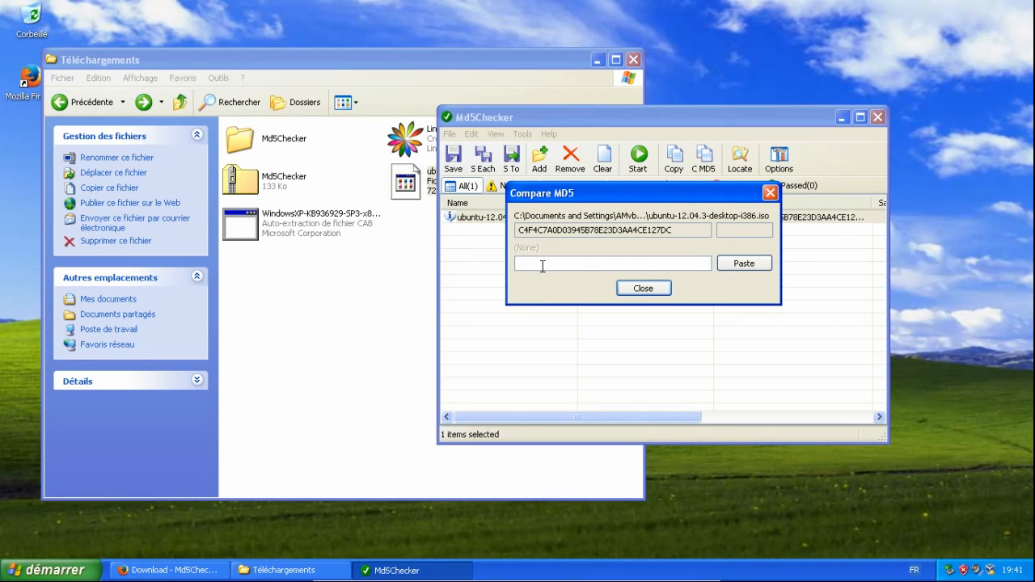
right_click(542, 265)
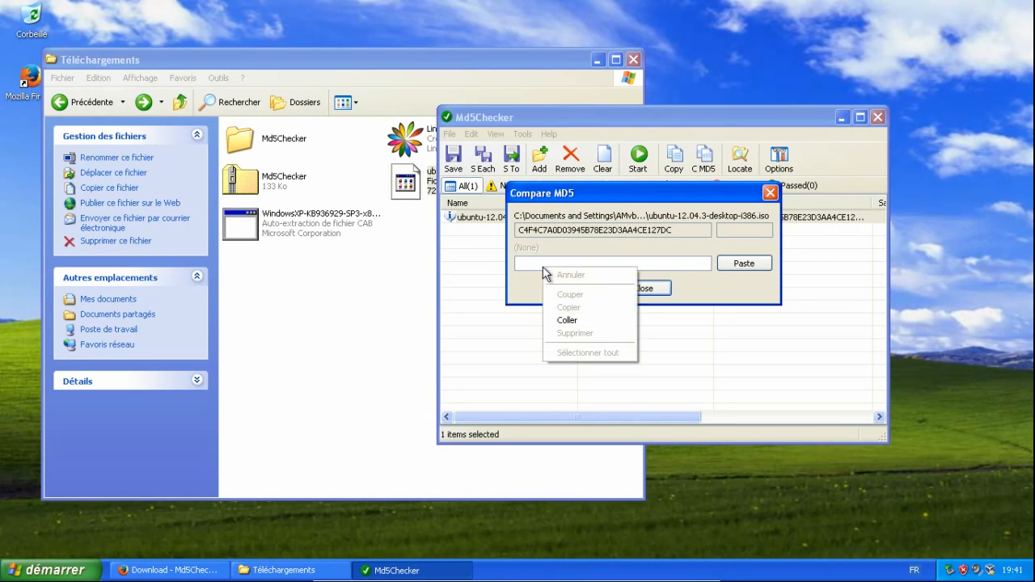
left_click(564, 323)
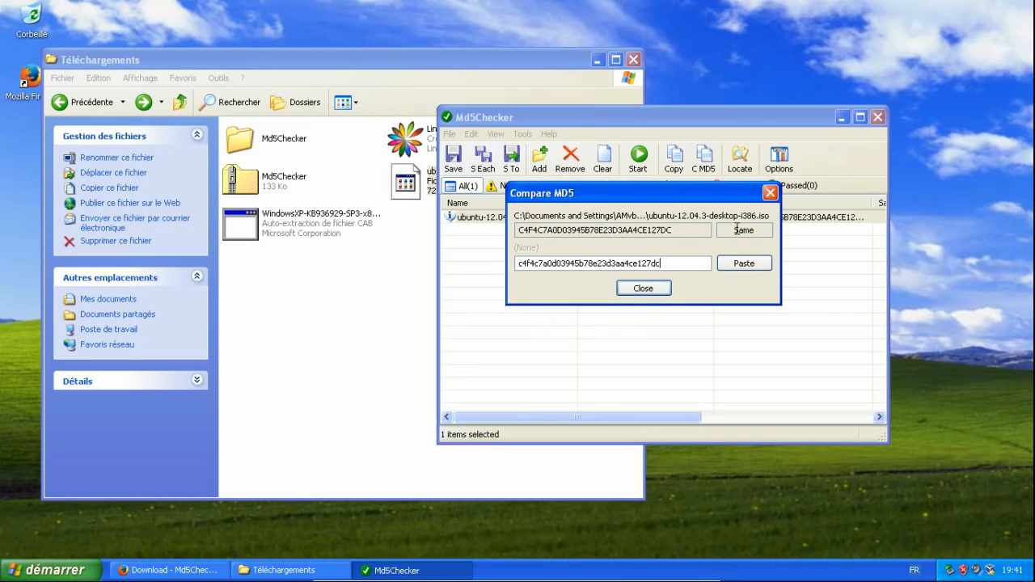
left_click_drag(734, 230, 758, 231)
left_click(653, 288)
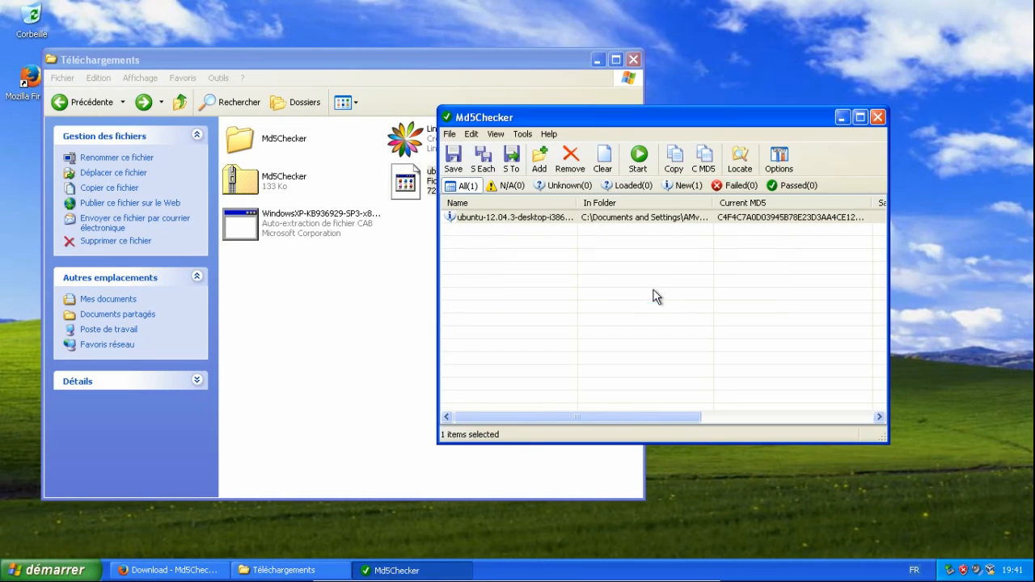
left_click(877, 118)
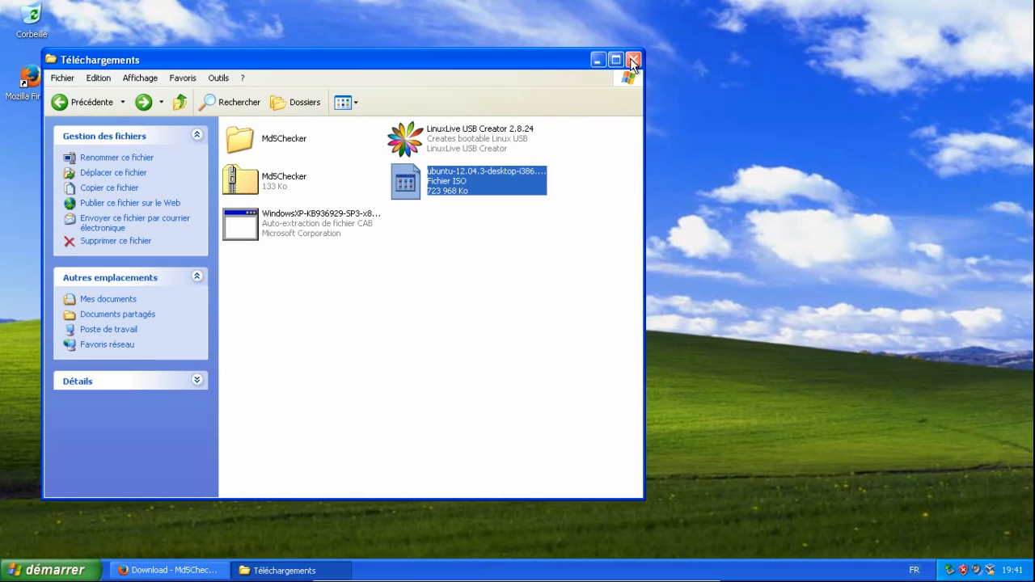
Examine the formatting options of the removable disk (E:) in Poste de travail and close them without formatting.
left_click(469, 139)
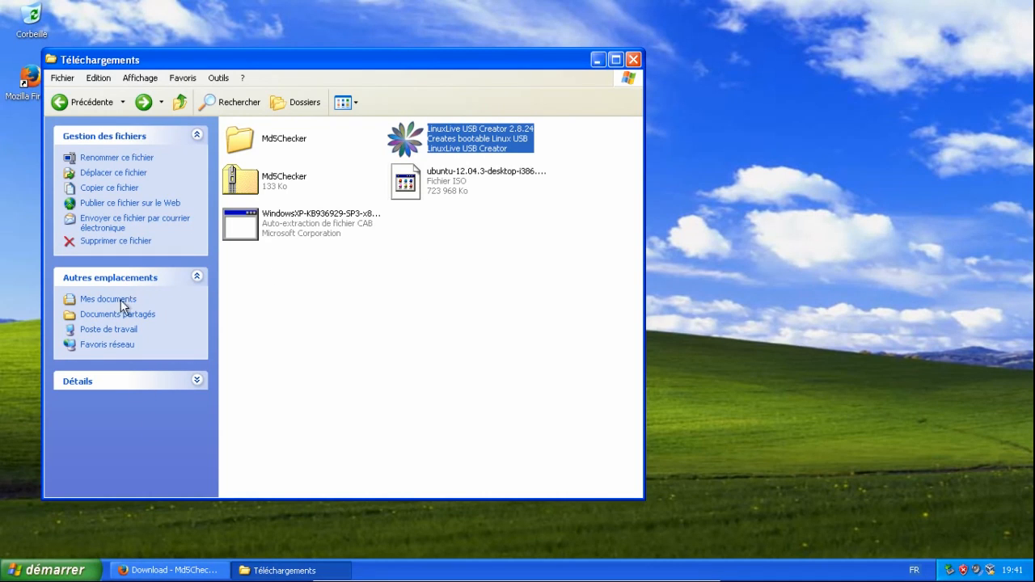
left_click(50, 571)
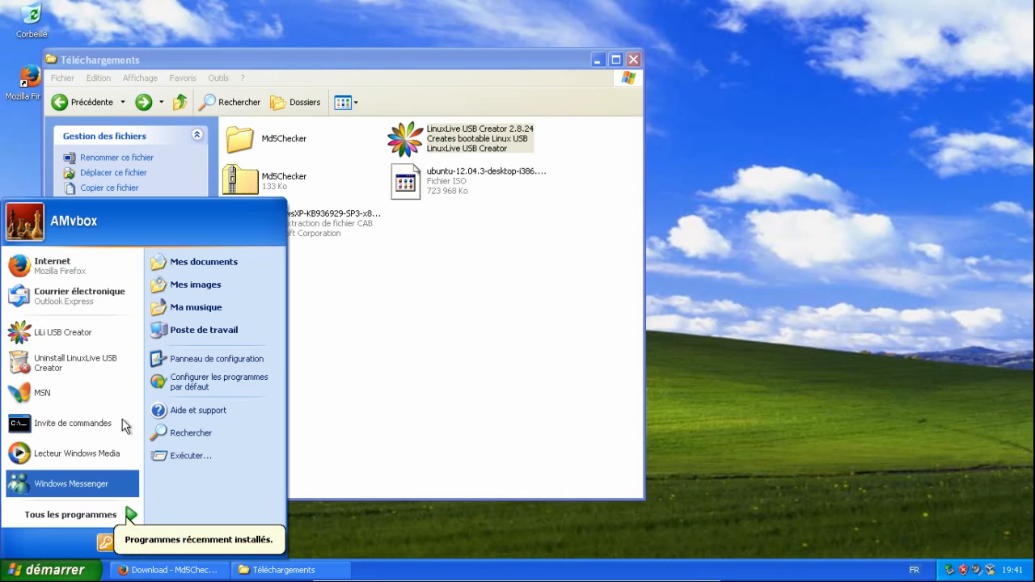
left_click(207, 330)
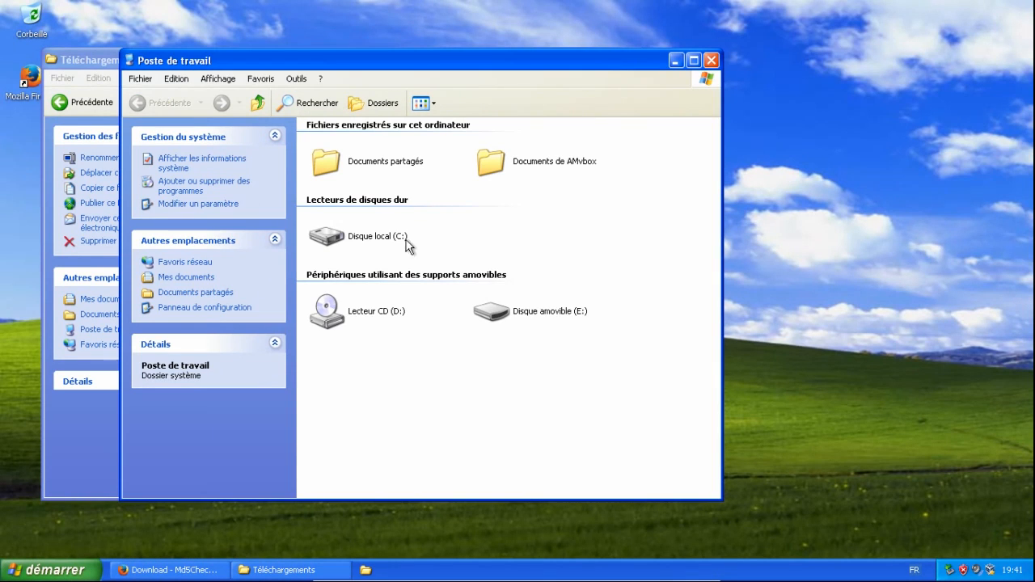
left_click(558, 316)
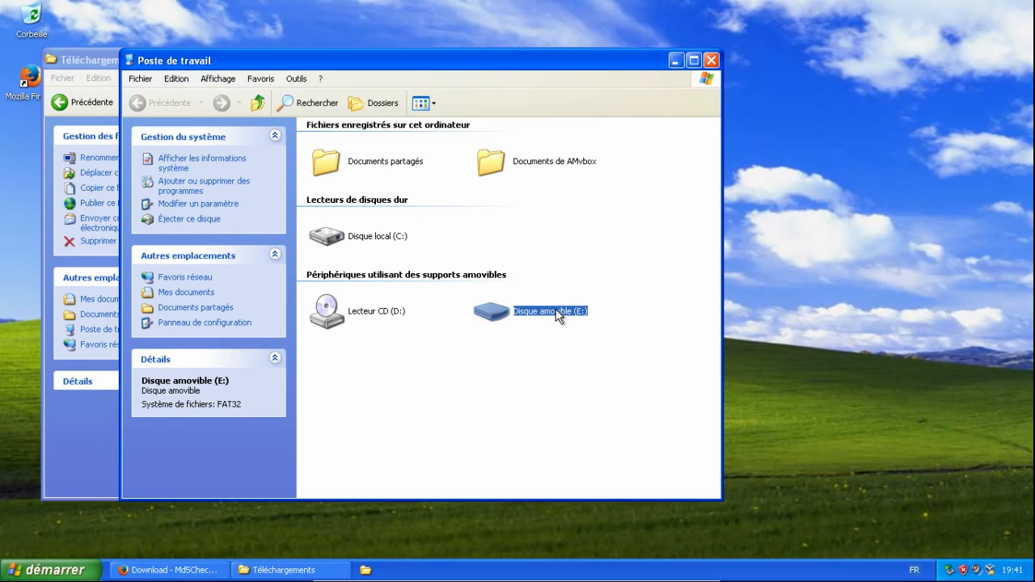
right_click(557, 312)
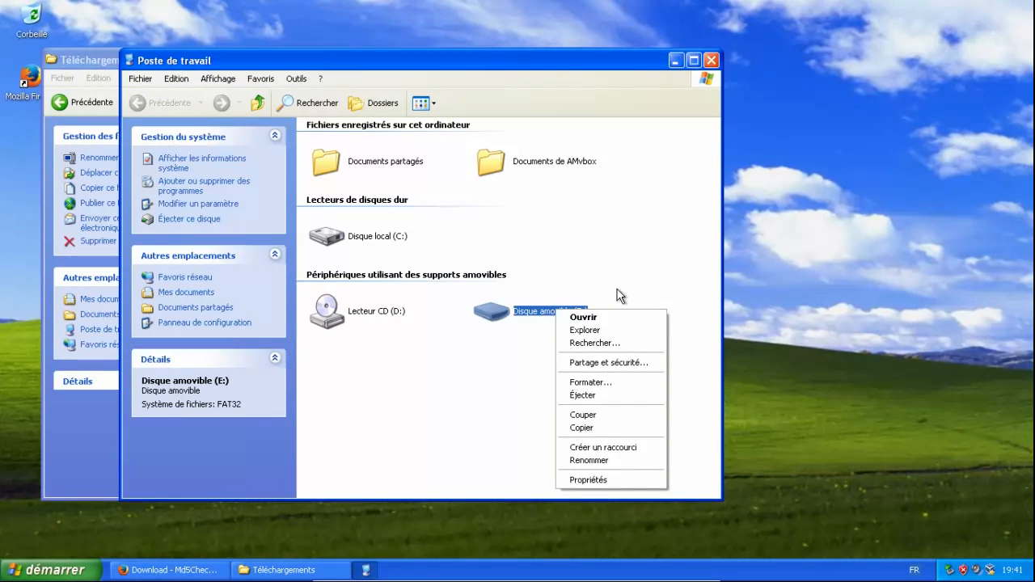
left_click(599, 380)
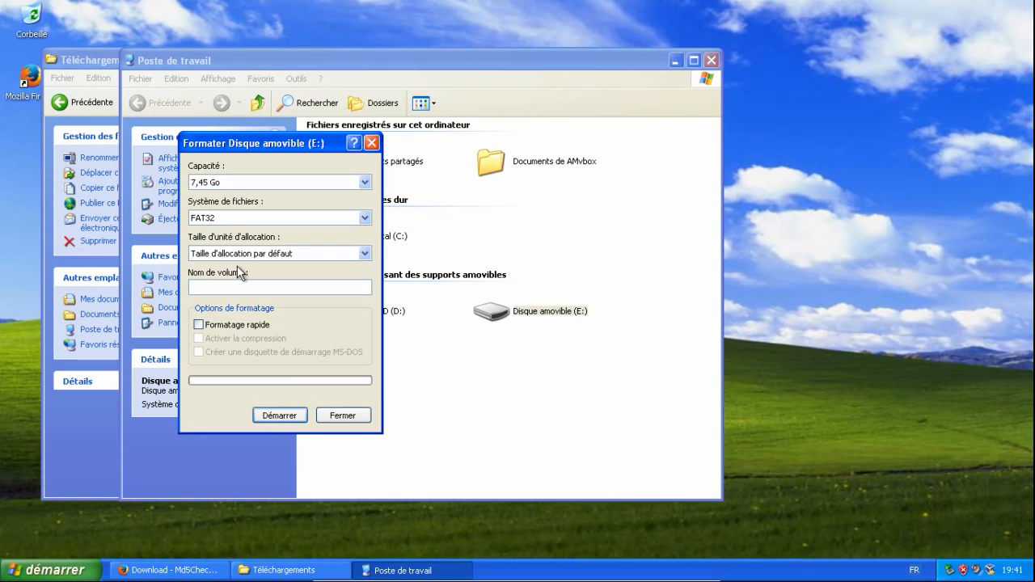
left_click(343, 416)
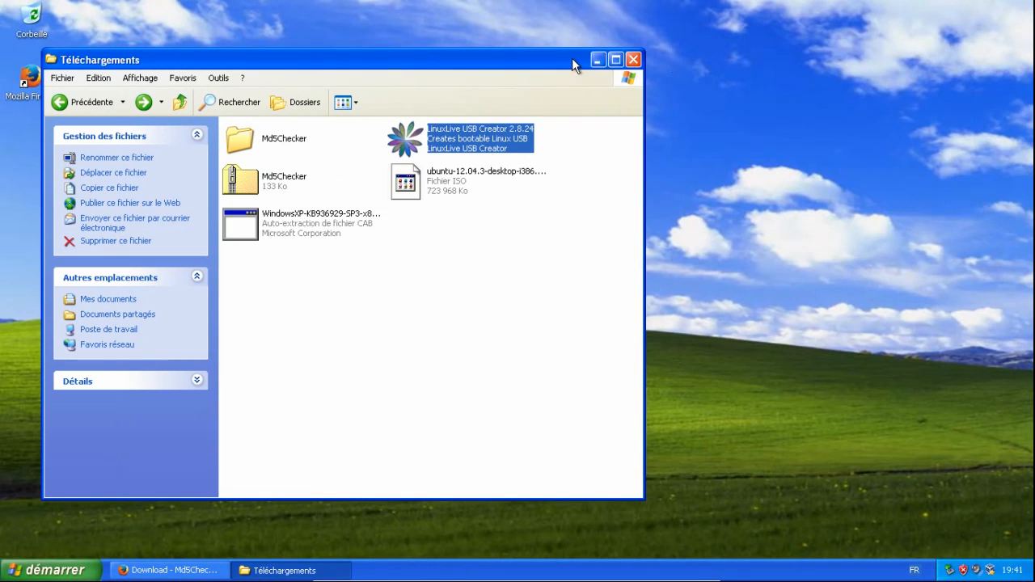
double_click(467, 144)
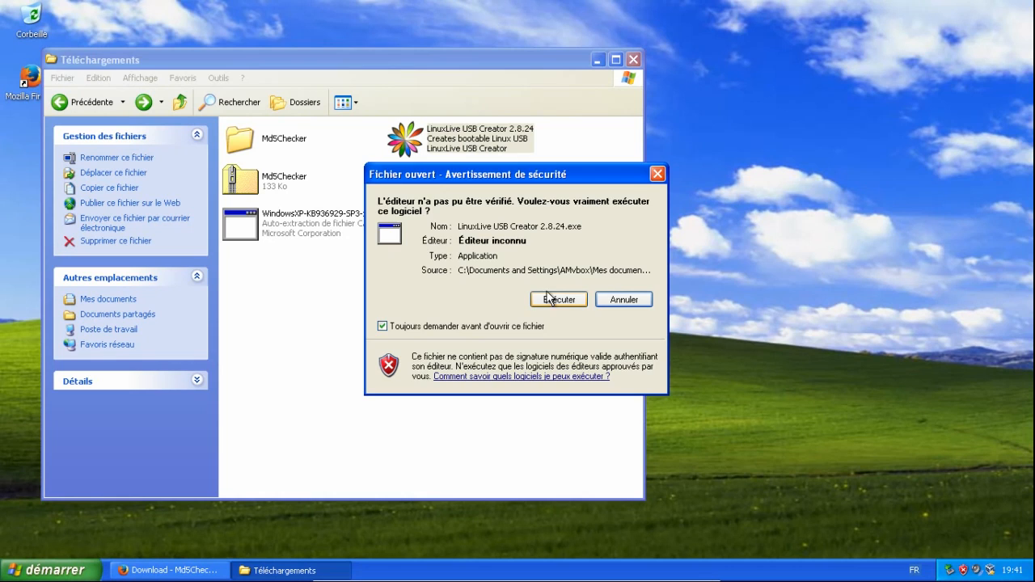
left_click(548, 299)
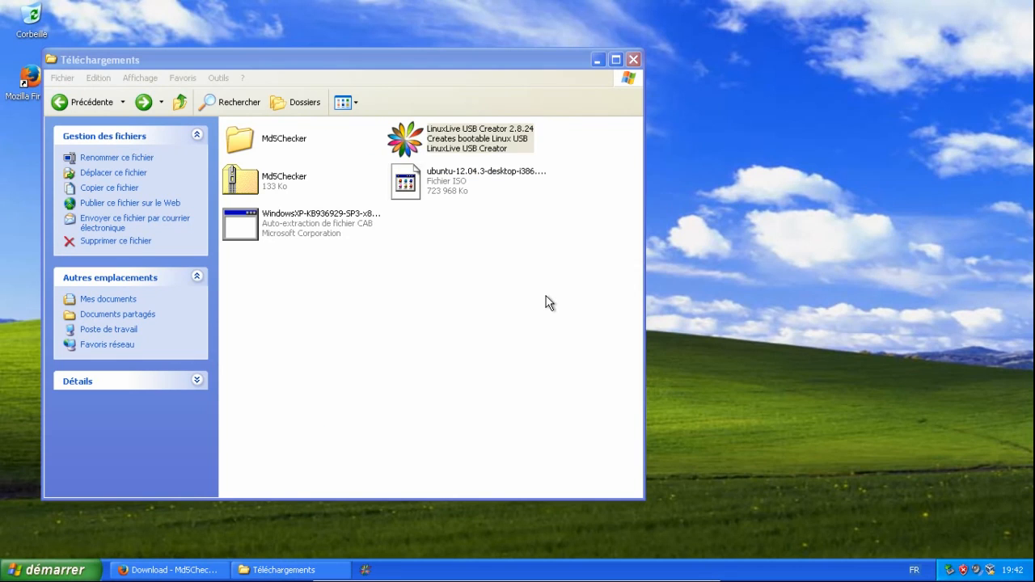
left_click(650, 411)
Close the Téléchargements window and start the installed LinuxLive USB Creator program.
left_click(599, 61)
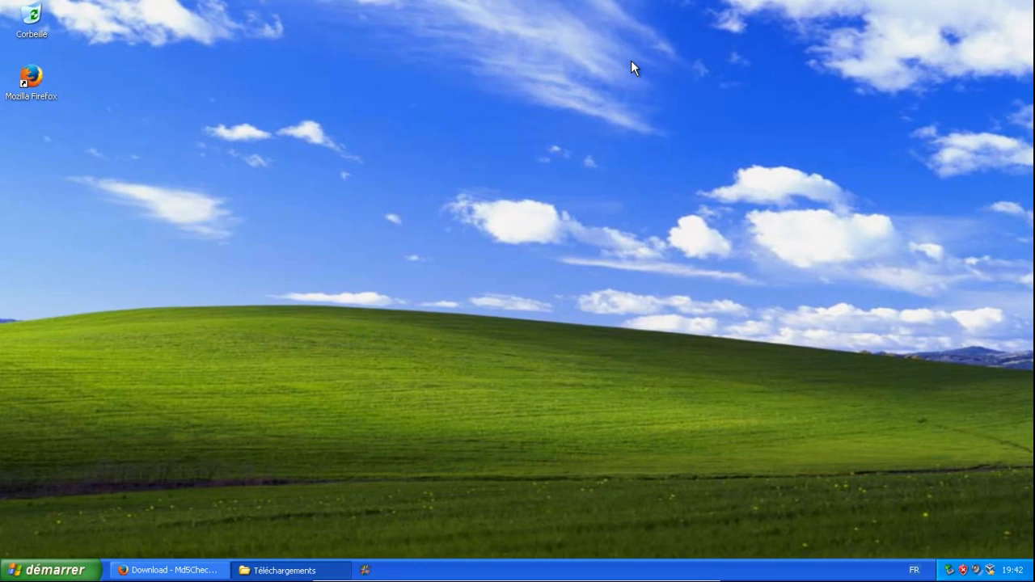
left_click(81, 571)
mouse_move(81, 514)
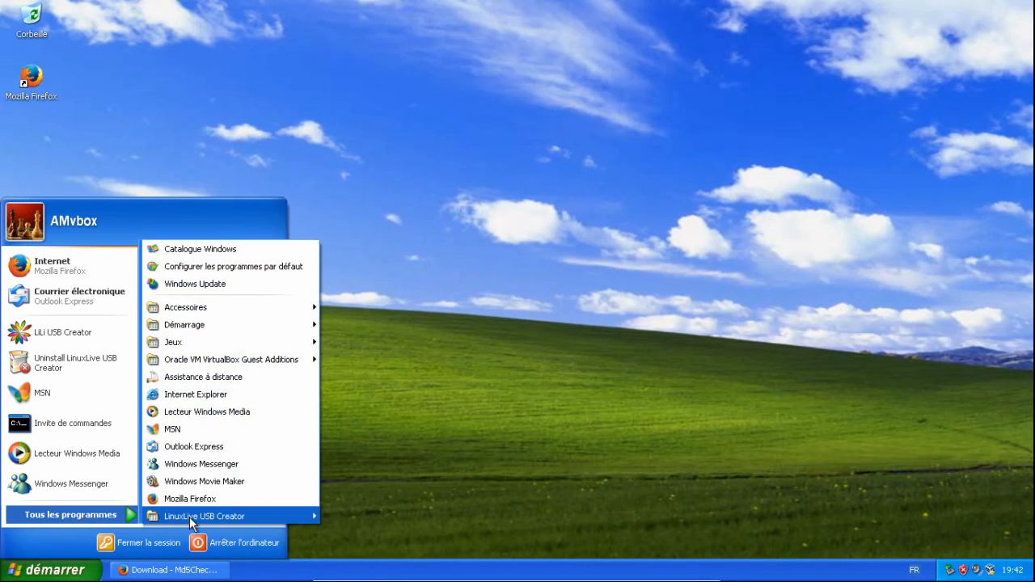
mouse_move(260, 517)
left_click(368, 510)
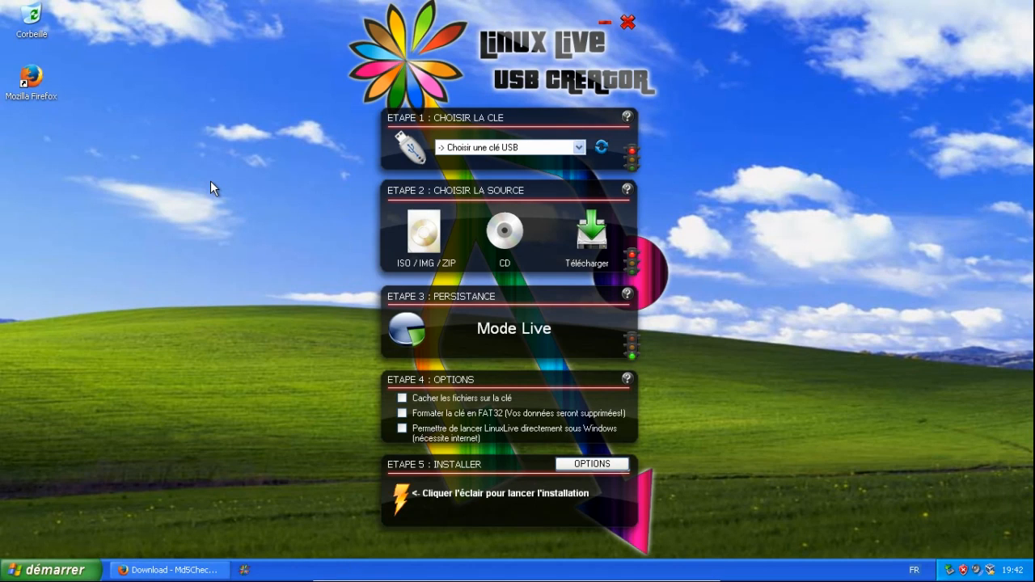
Choose the E: FAT32 7.4 Go USB key and use ubuntu-12.04.3-desktop-i386.iso from Téléchargements as the source image.
left_click(580, 148)
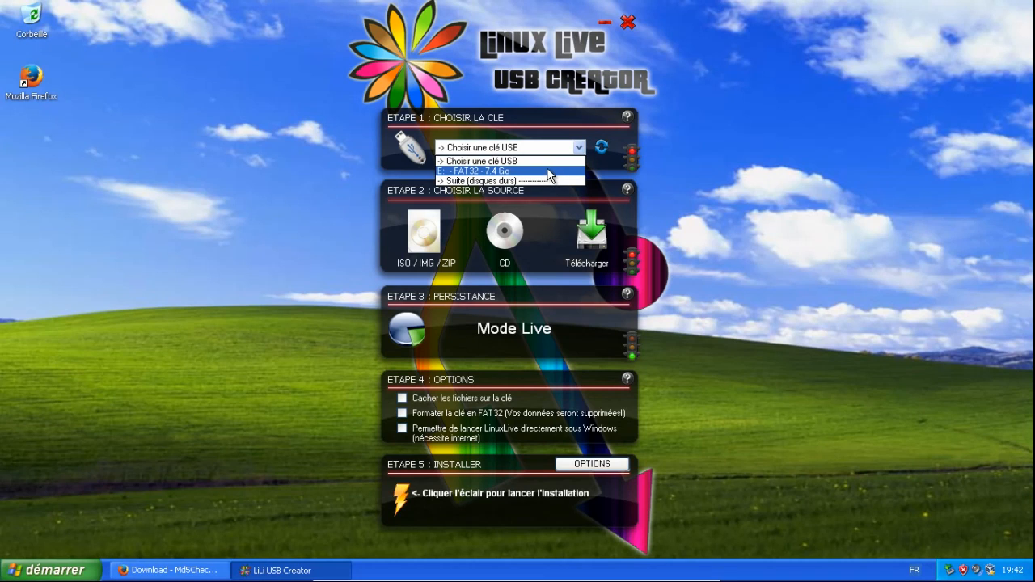
left_click(471, 173)
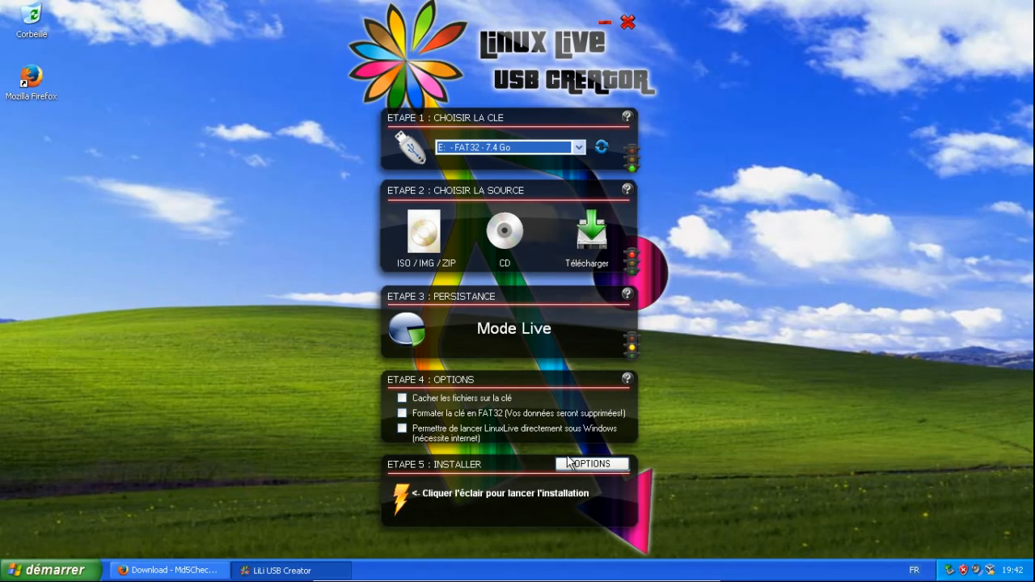
left_click(420, 241)
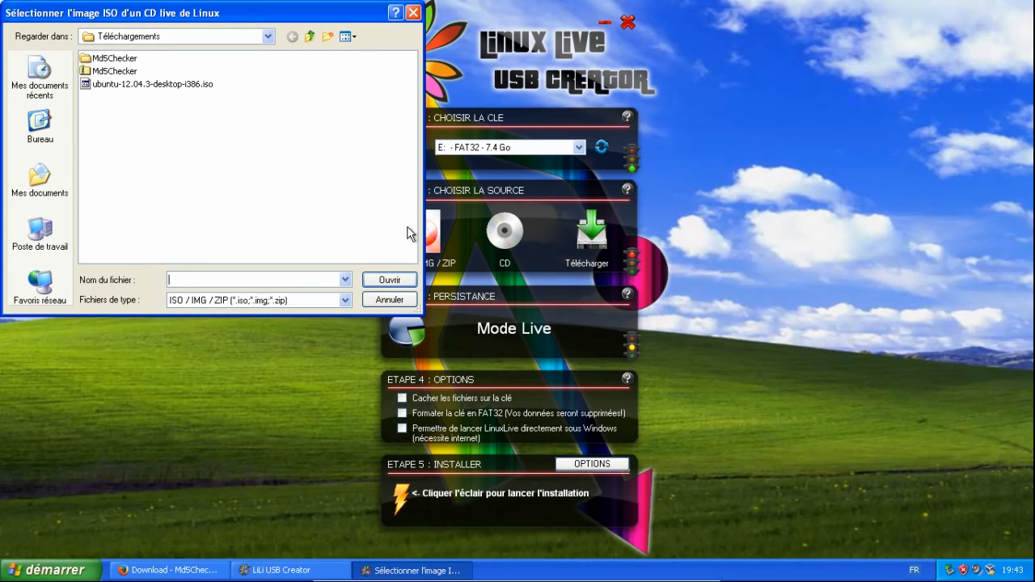
double_click(194, 85)
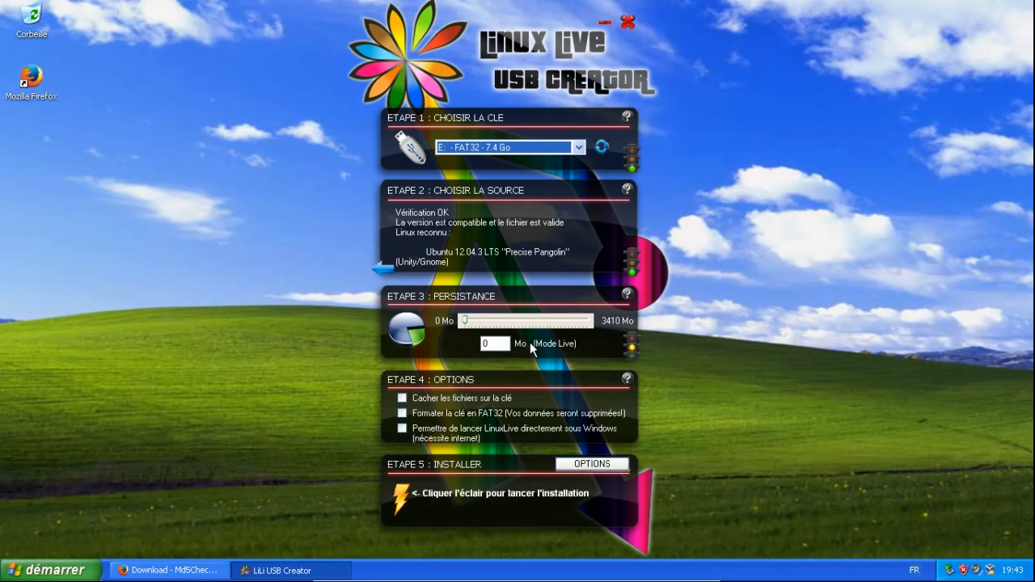
Try different persistence sizes for the USB key and return the persistence to 0 Mo (Mode Live).
left_click(466, 322)
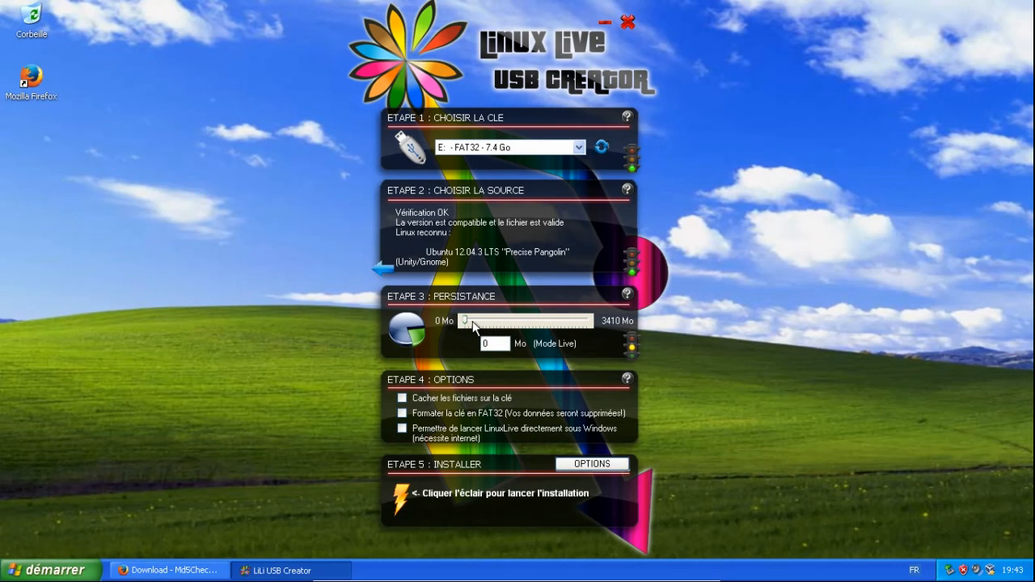
left_click_drag(467, 323, 596, 326)
left_click_drag(588, 322, 500, 324)
left_click_drag(502, 324, 450, 323)
Launch the installation of Ubuntu onto the USB key and close LinuxLive USB Creator.
left_click(404, 500)
left_click(628, 24)
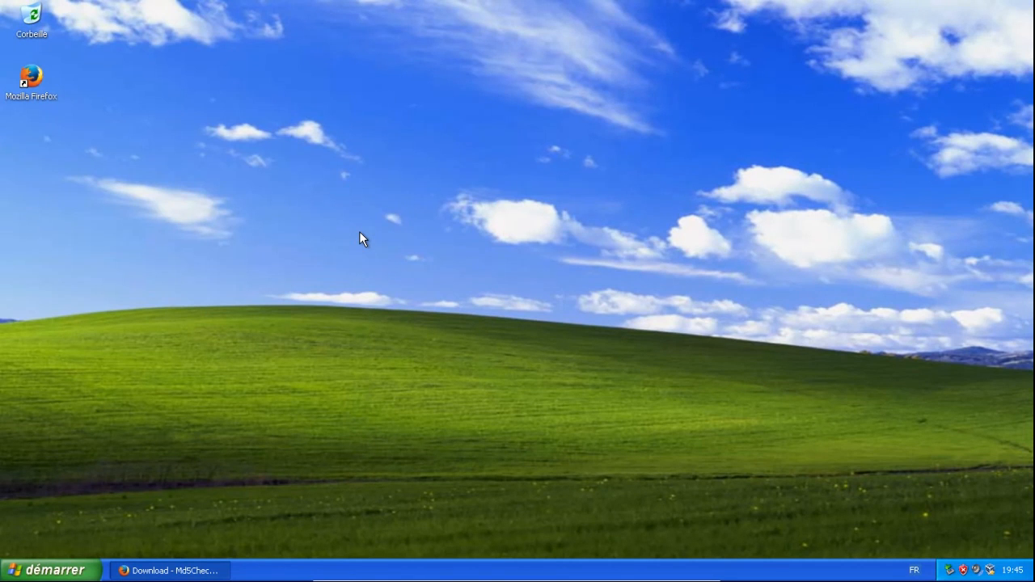
left_click(89, 571)
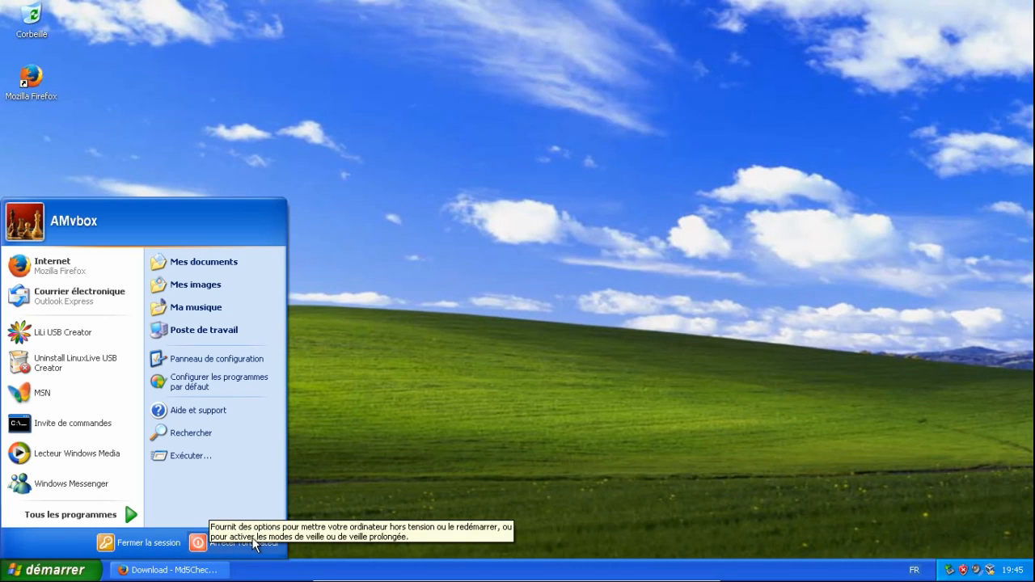
left_click(474, 195)
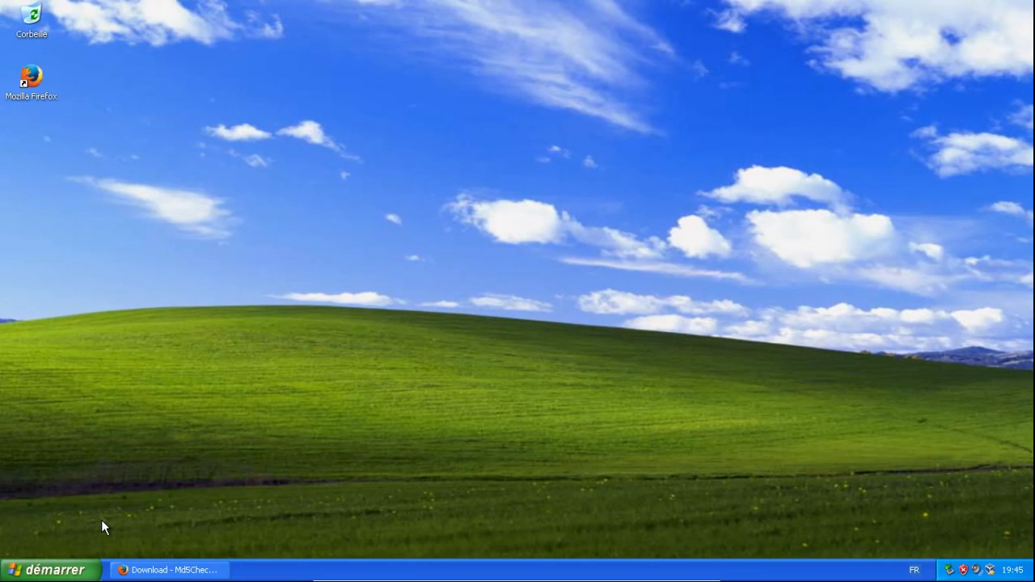
Switch to Firefox and open the 01net tutorial on modifying the BIOS boot sequence from the "bios boot" Google results.
left_click(154, 569)
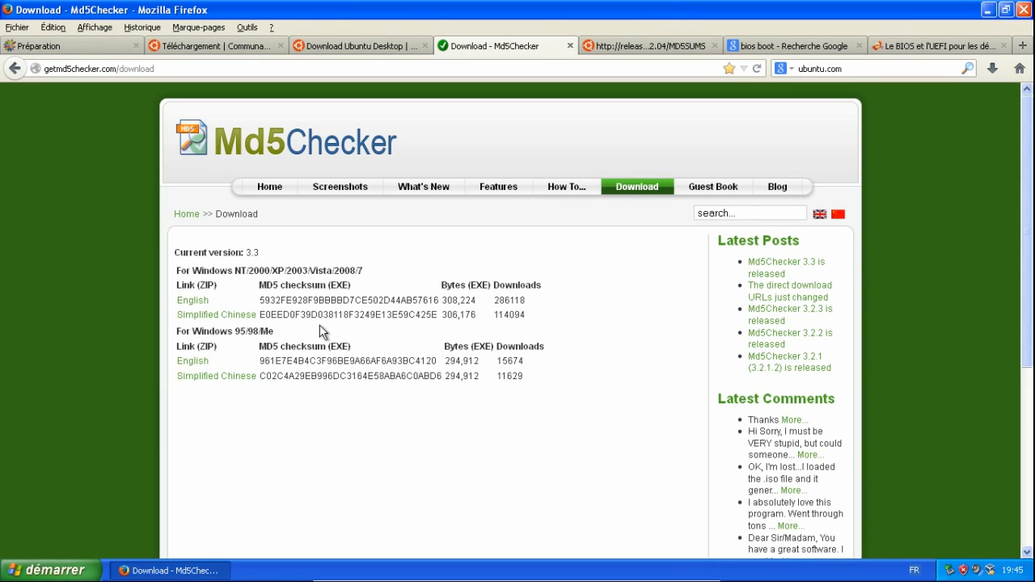
left_click(757, 51)
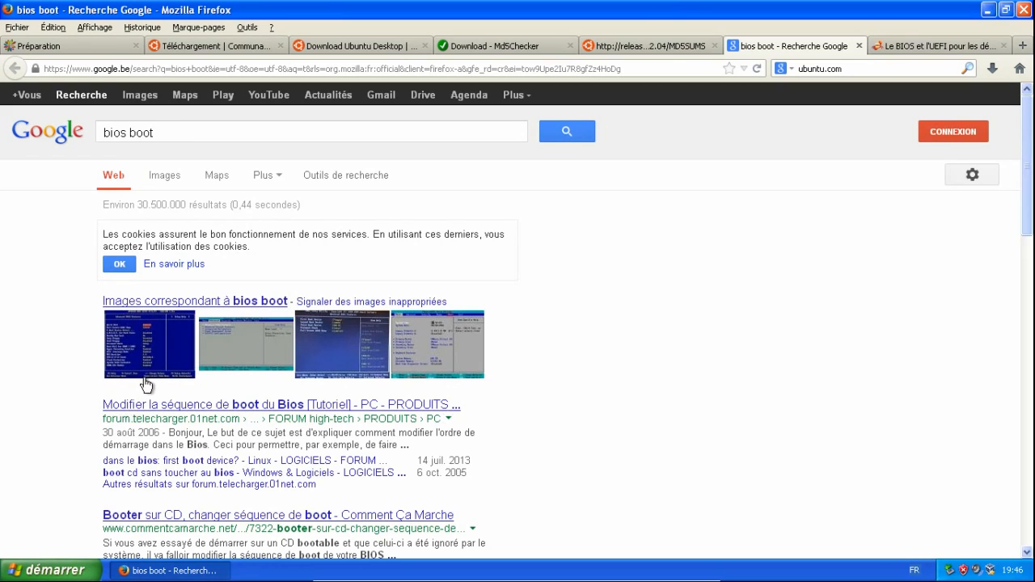
left_click(222, 407)
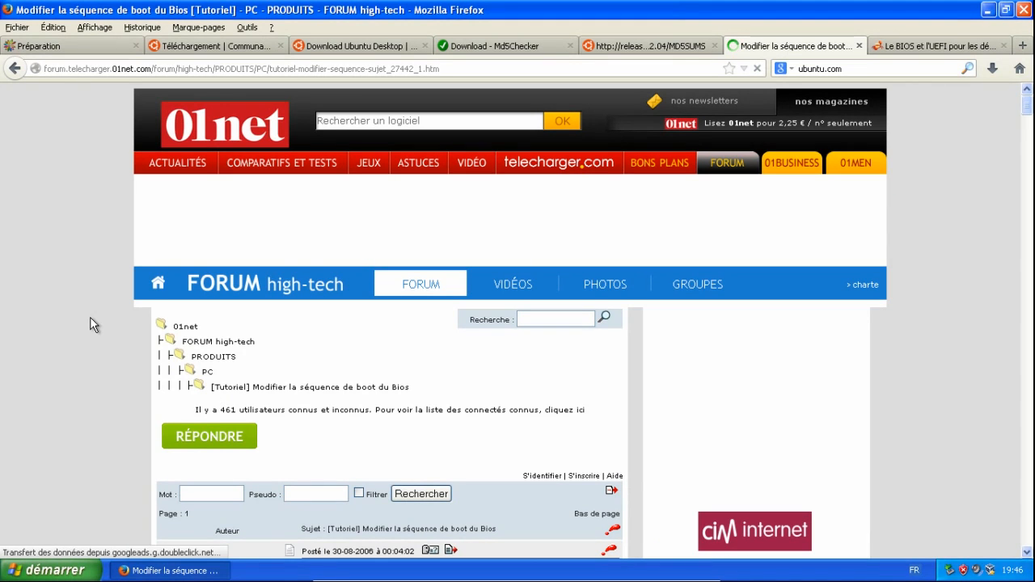
Examine the 01net tutorial's explanation of the startup boot menu, its device list and the keys that open it.
scroll(90, 324, "down", 5)
scroll(90, 317, "down", 5)
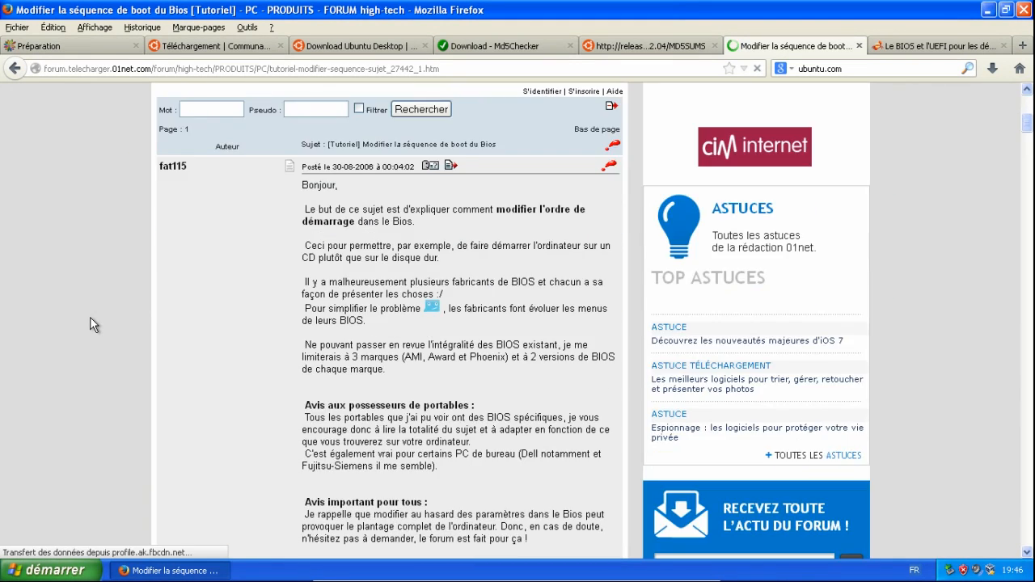
scroll(90, 317, "down", 3)
scroll(90, 317, "down", 5)
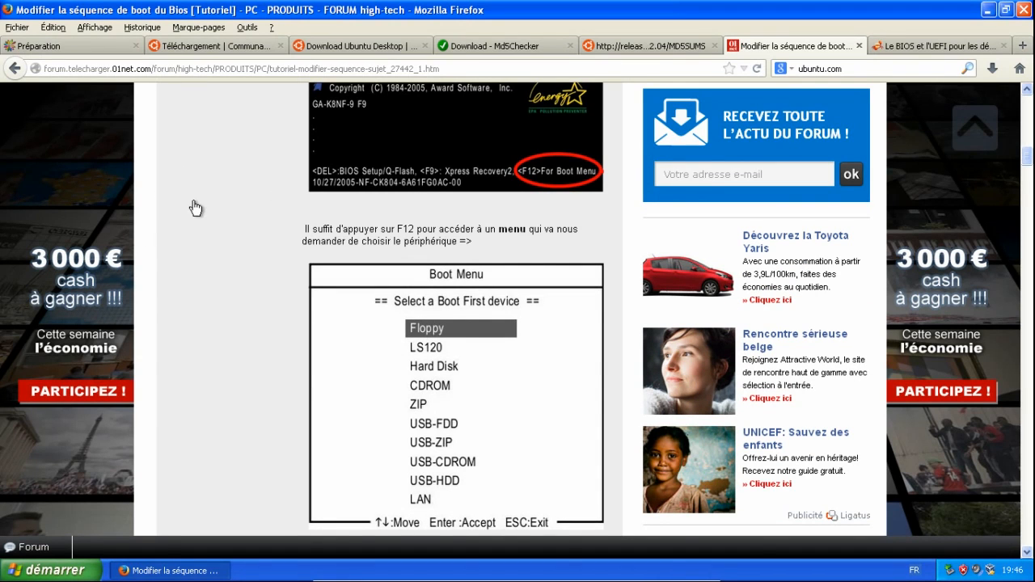
scroll(195, 209, "up", 5)
scroll(340, 263, "down", 5)
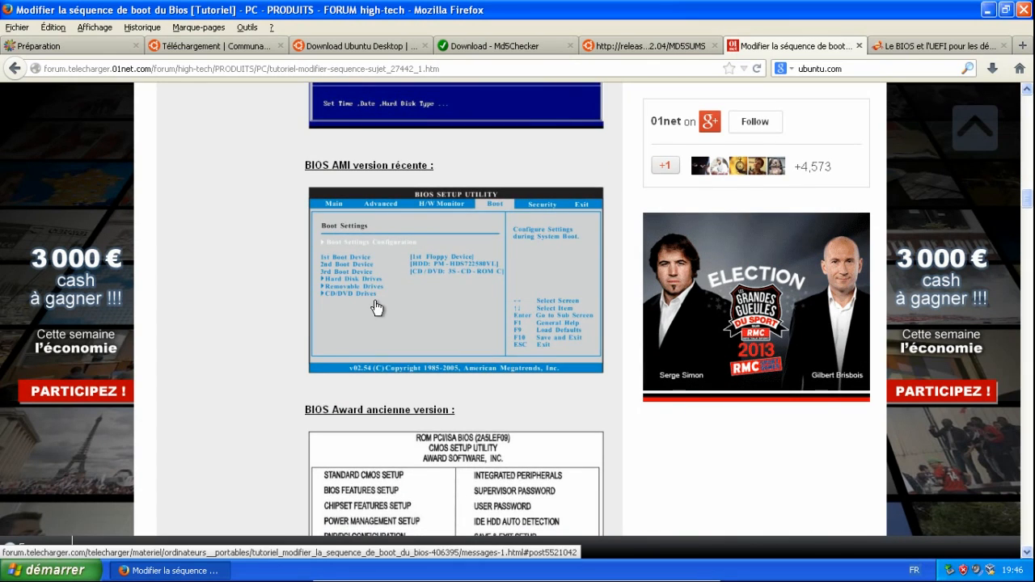
scroll(376, 308, "down", 3)
scroll(303, 250, "up", 10)
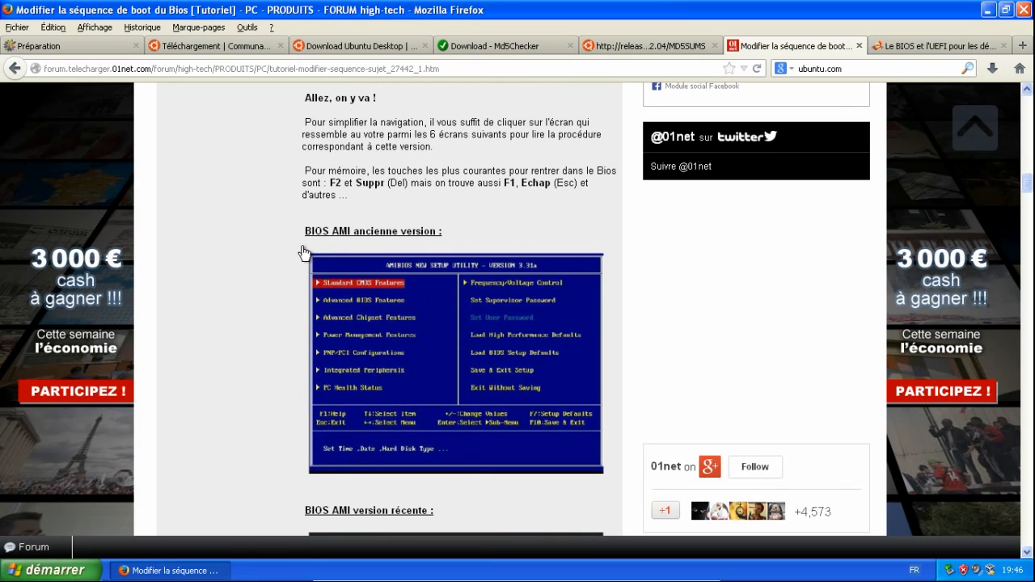
scroll(253, 212, "up", 5)
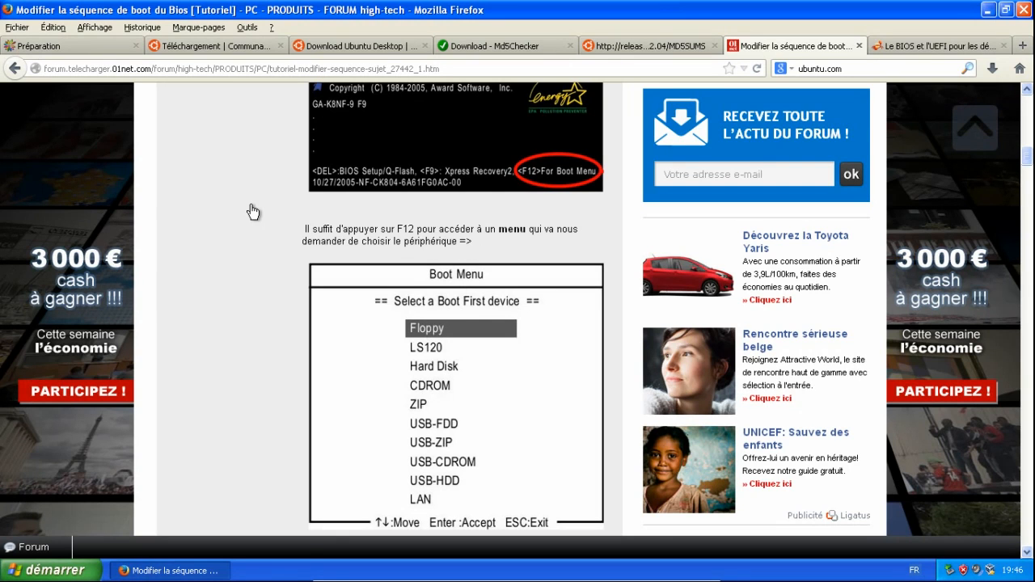
scroll(254, 212, "up", 10)
scroll(253, 213, "down", 12)
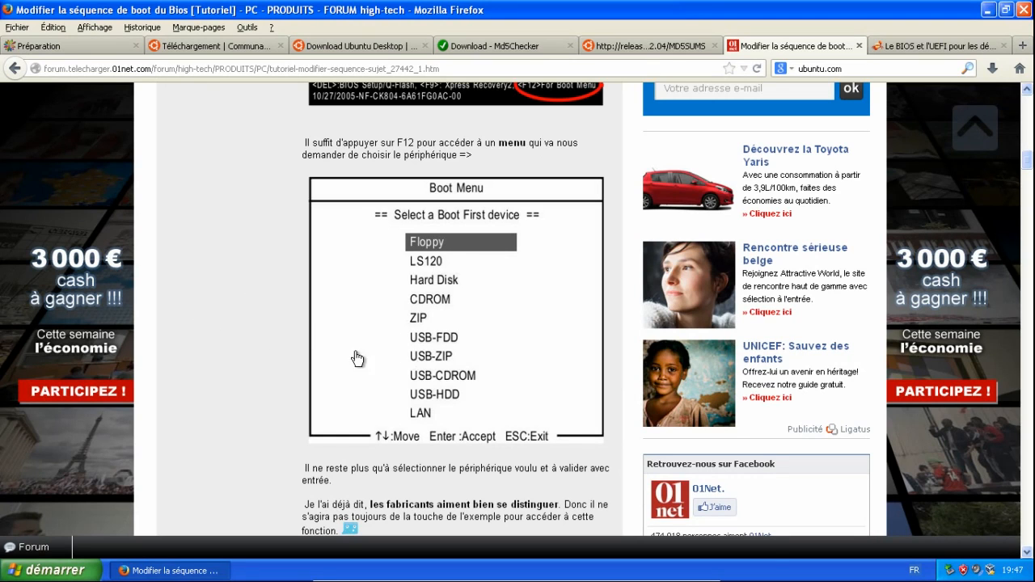
scroll(330, 351, "down", 5)
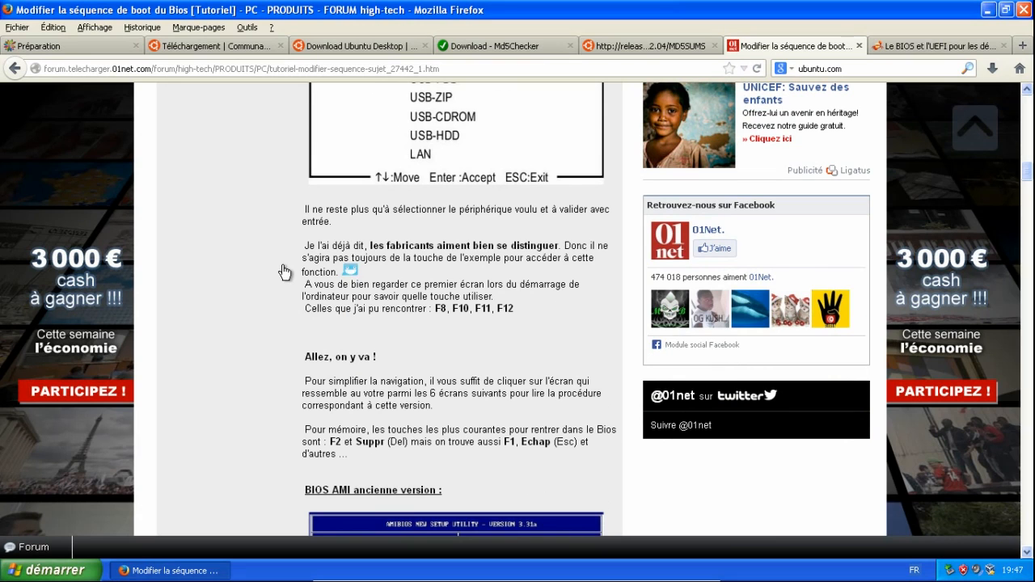
Examine the tutorial's AMI, Award and Phoenix BIOS screens and its procedure for setting the boot device order.
scroll(285, 272, "down", 8)
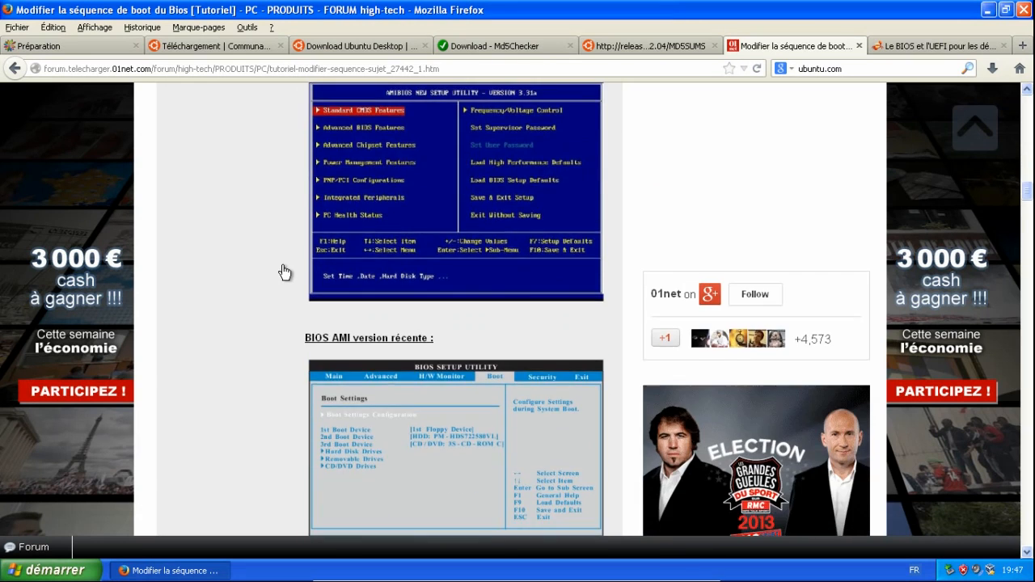
scroll(285, 272, "up", 3)
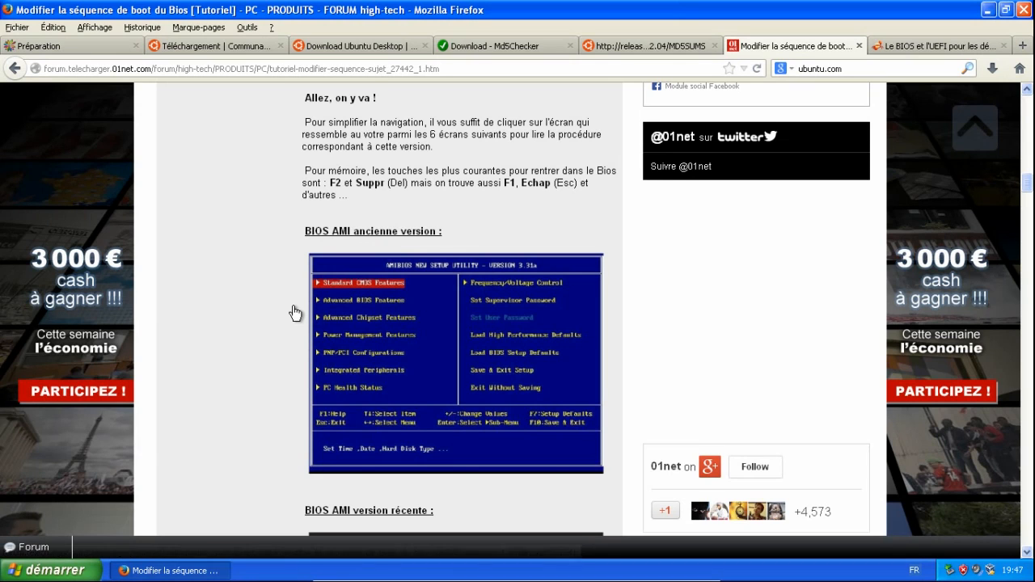
scroll(295, 313, "down", 5)
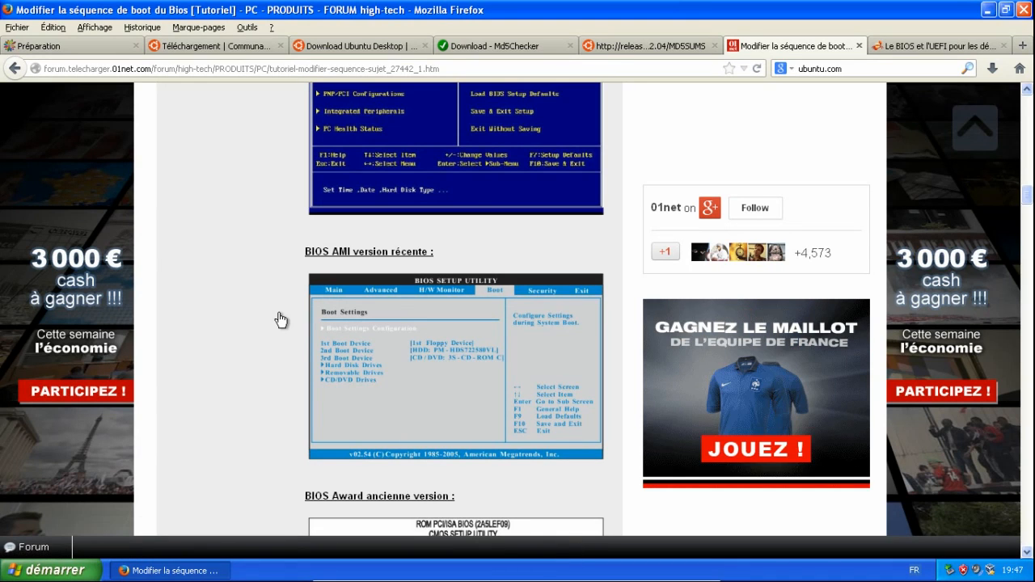
scroll(281, 321, "down", 5)
scroll(281, 321, "down", 7)
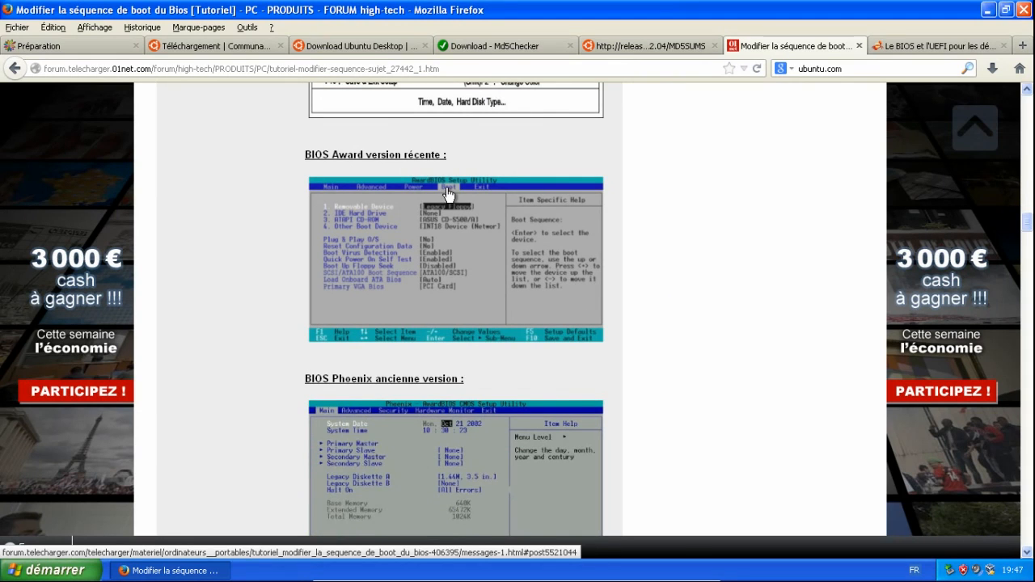
scroll(259, 221, "down", 6)
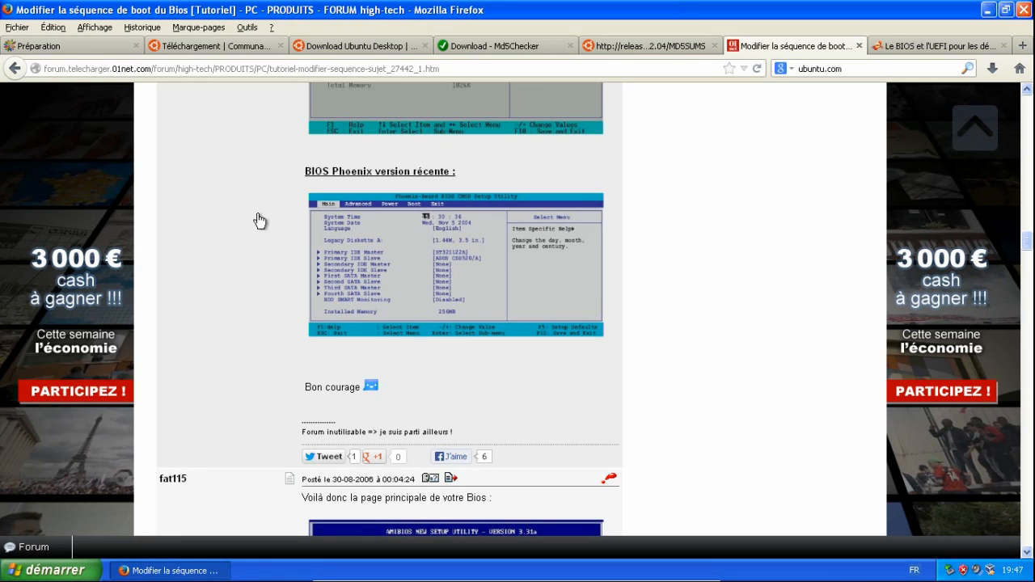
scroll(259, 220, "down", 7)
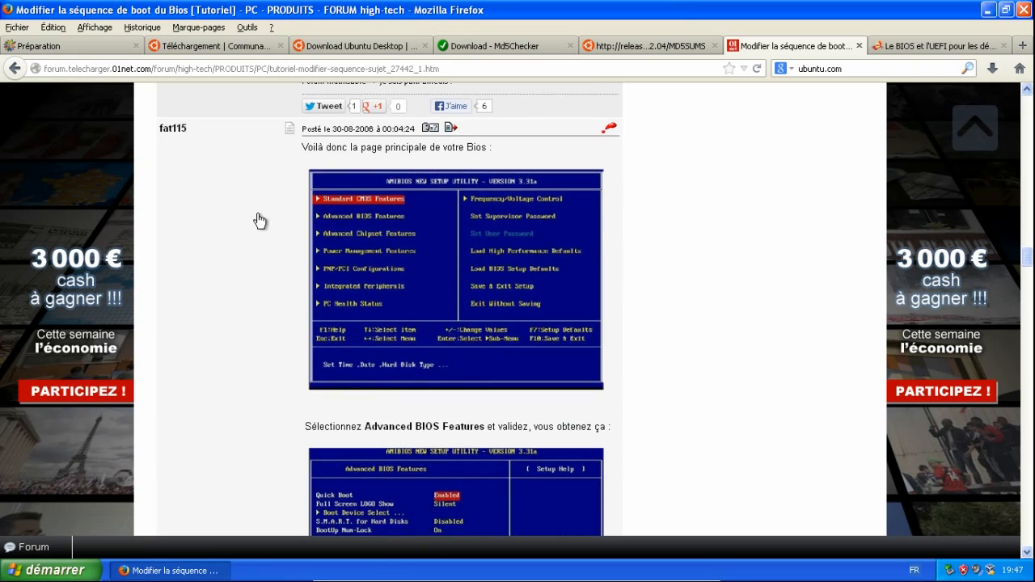
scroll(259, 220, "down", 5)
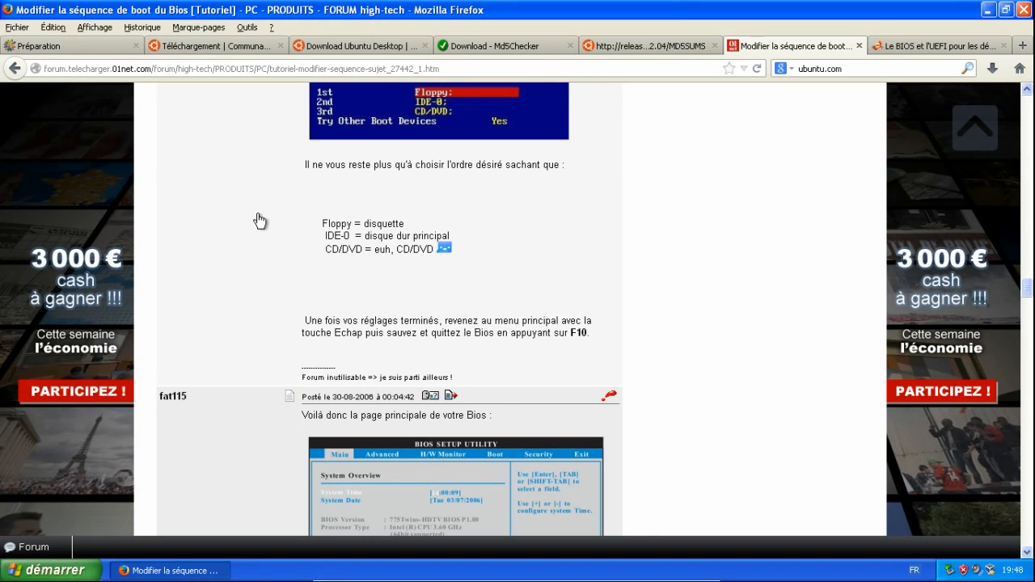
Open the lecrabeinfo.net article "Le BIOS et l'UEFI pour les débutants" and examine its sections on BIOS and UEFI settings.
left_click(913, 49)
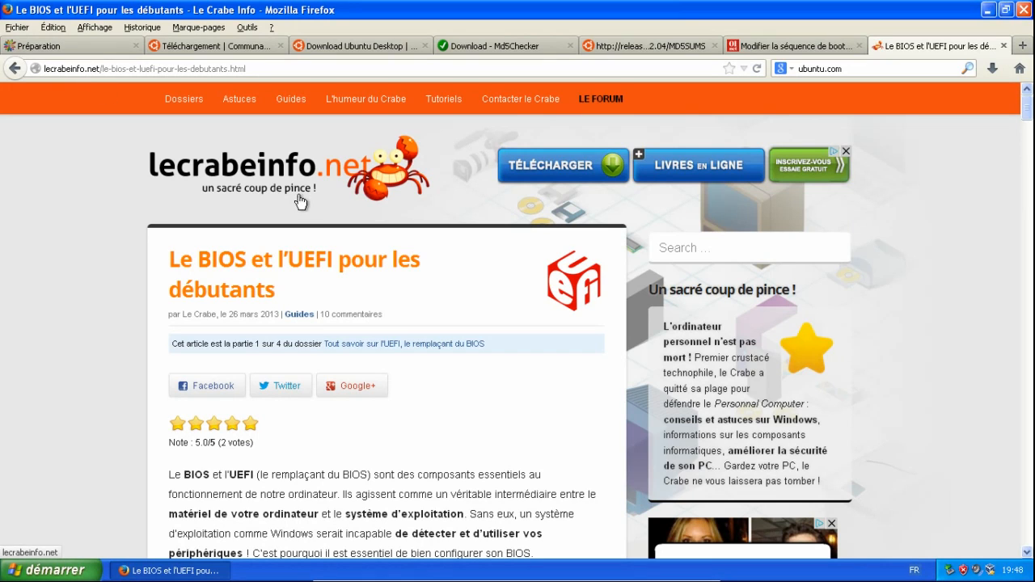
scroll(102, 312, "down", 10)
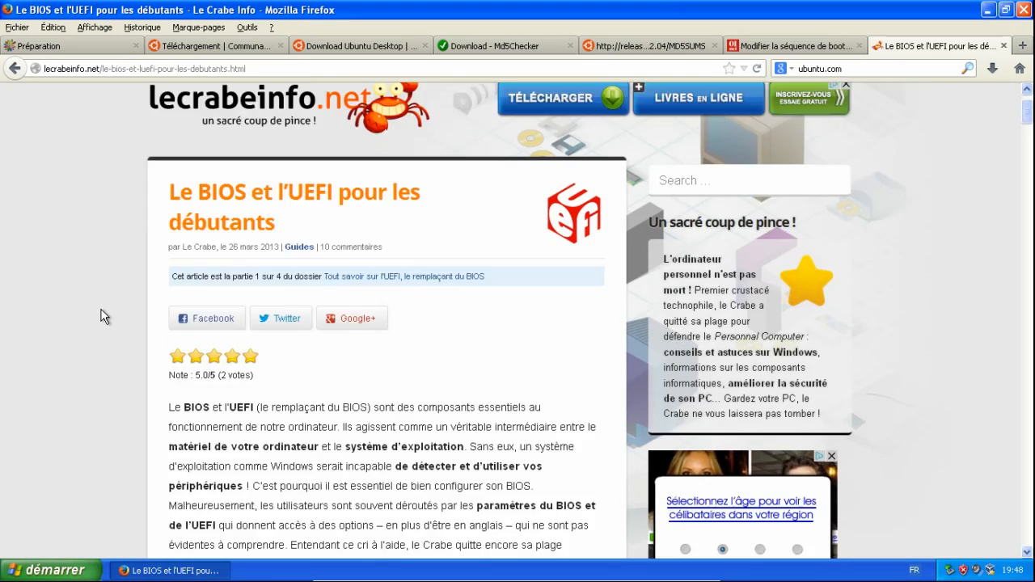
scroll(102, 315, "down", 15)
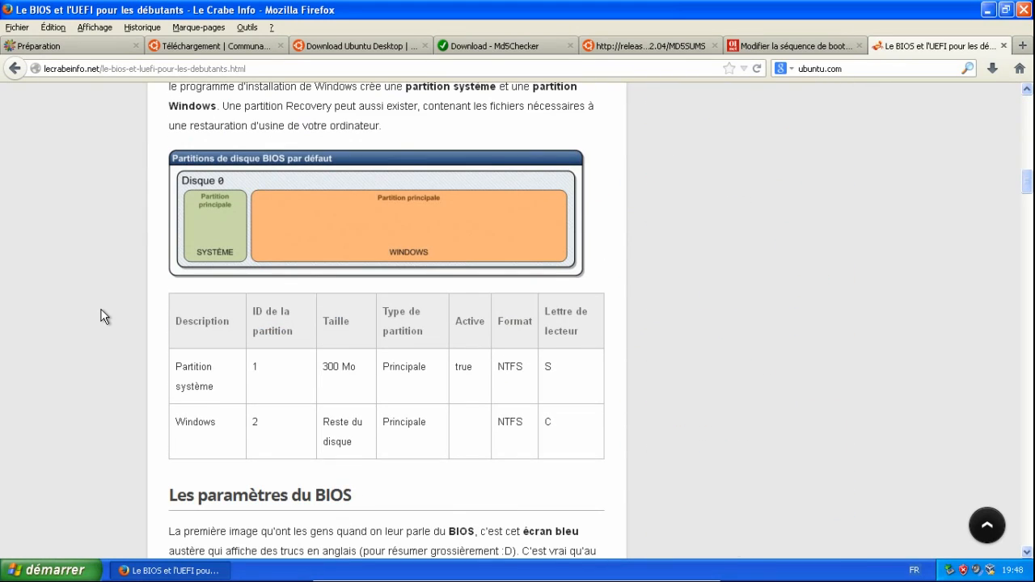
scroll(102, 315, "down", 3)
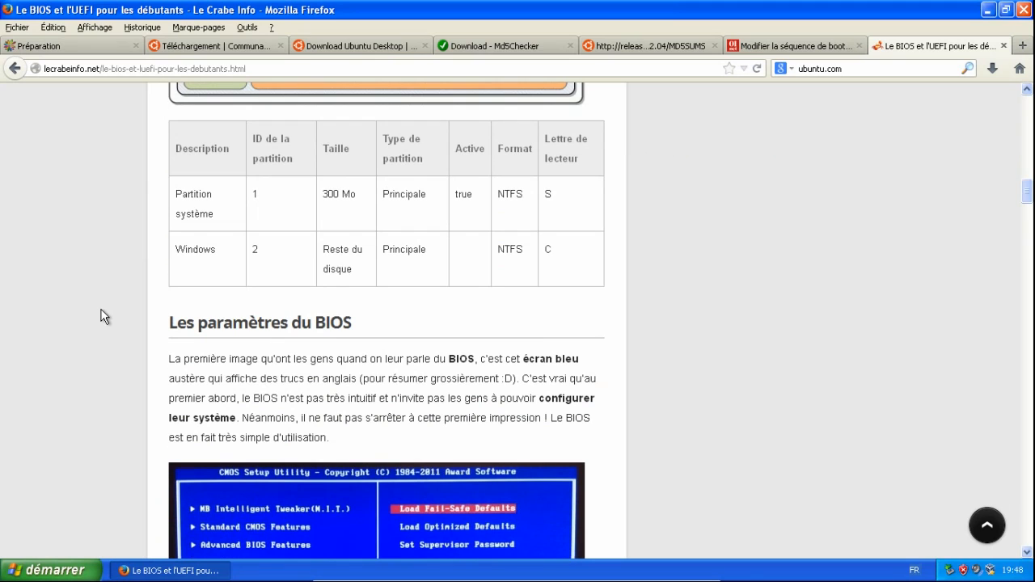
scroll(102, 315, "down", 6)
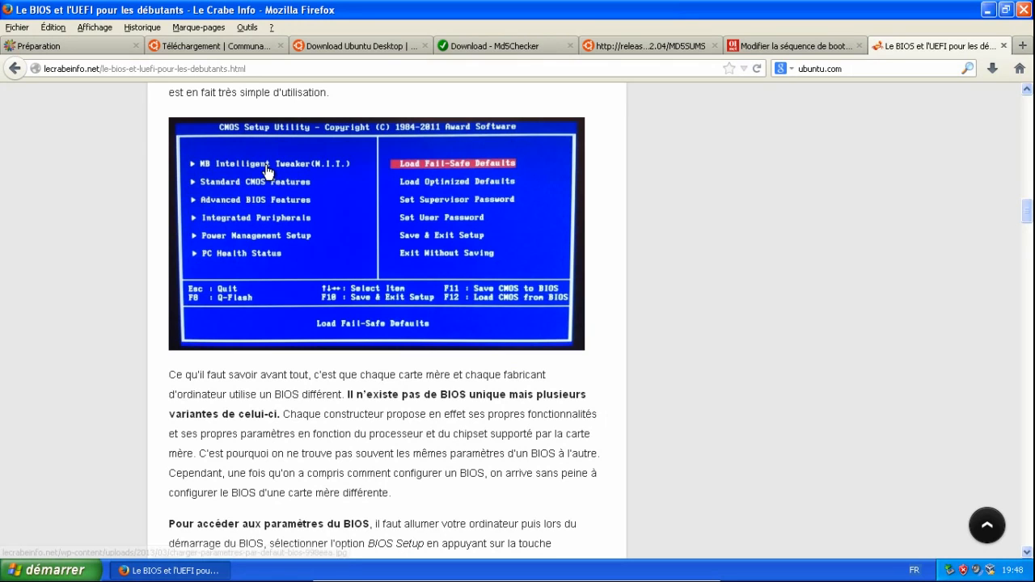
scroll(125, 173, "down", 20)
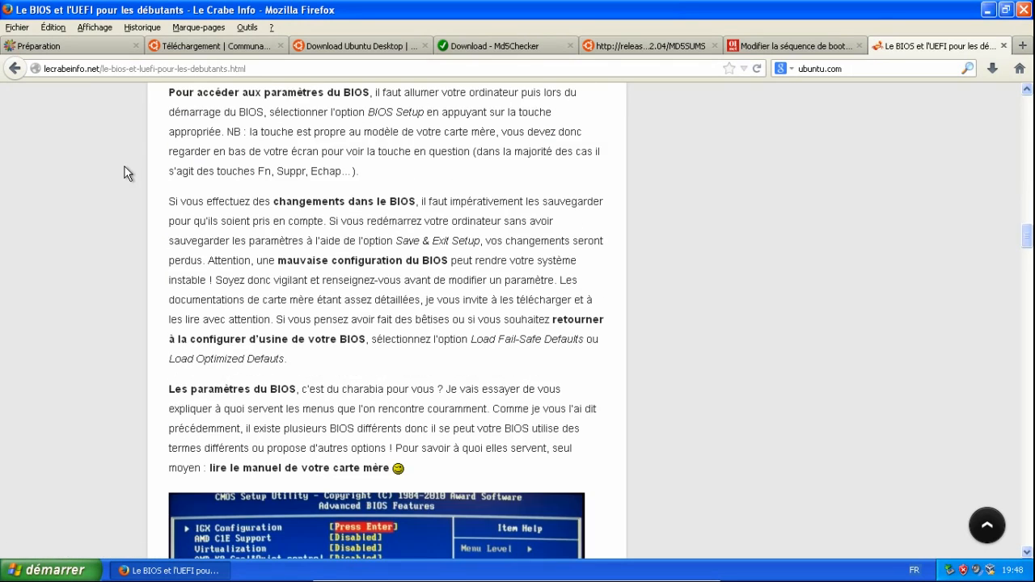
scroll(125, 173, "down", 20)
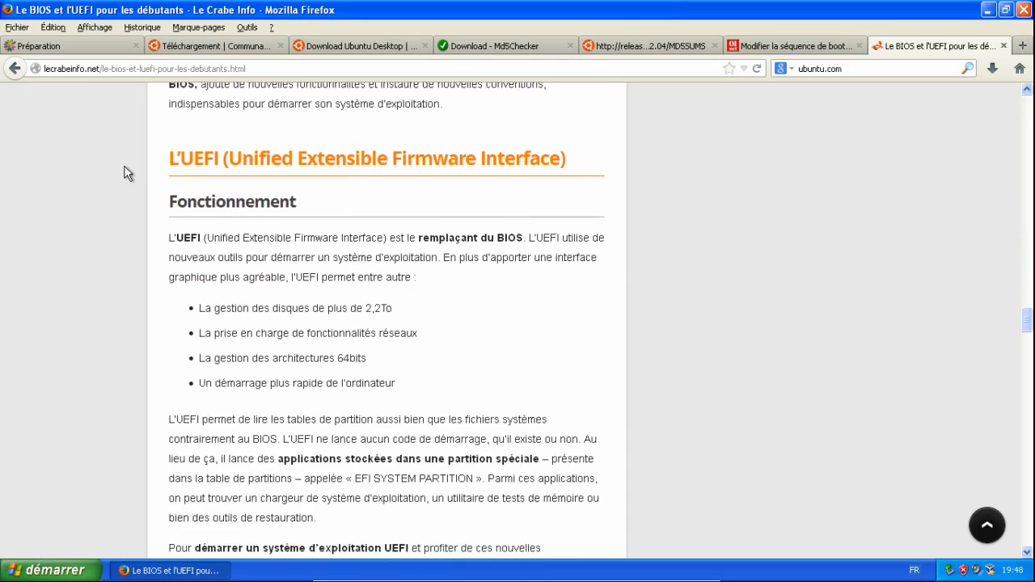
scroll(146, 178, "down", 4)
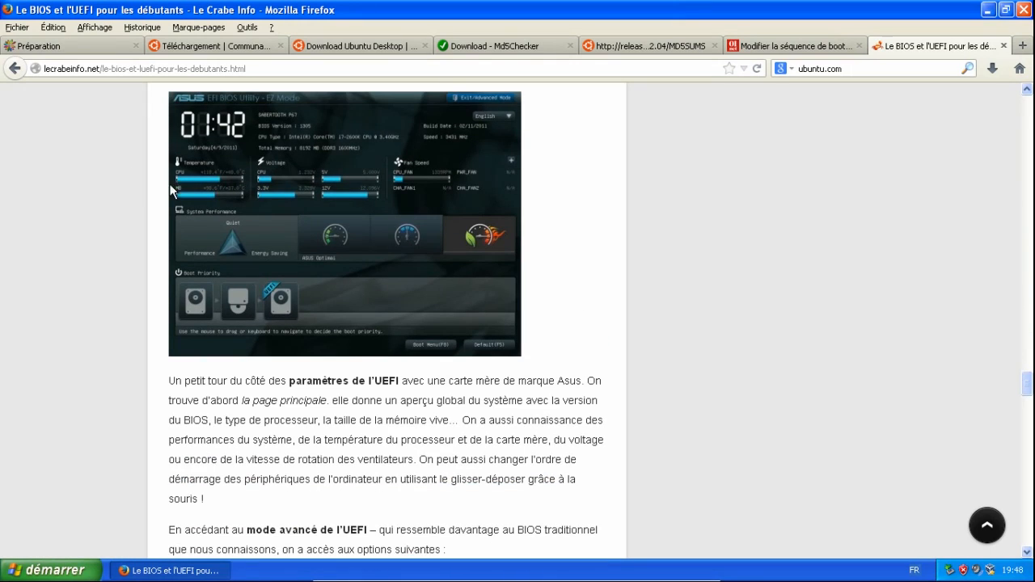
scroll(284, 198, "up", 4)
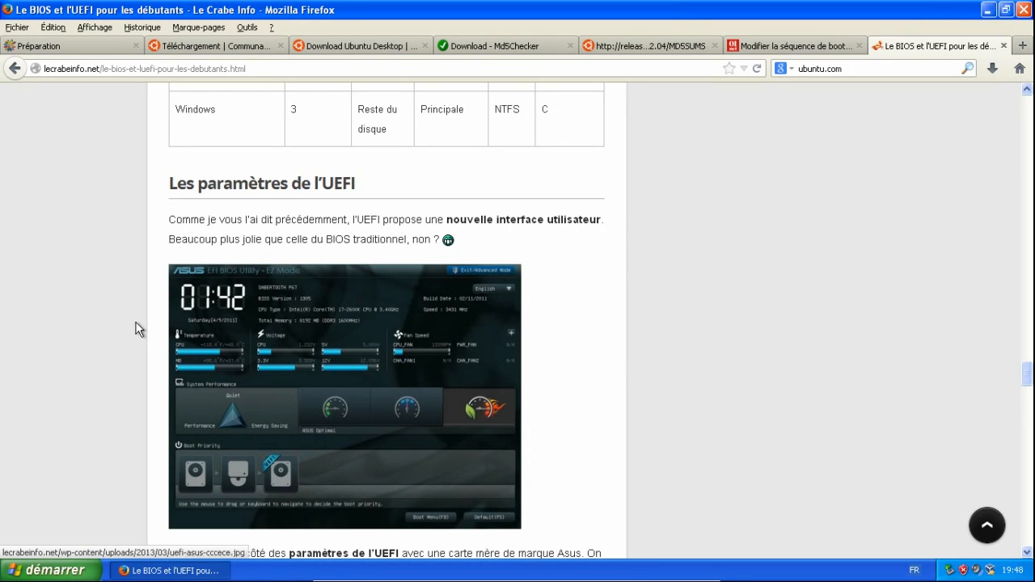
scroll(136, 328, "down", 2)
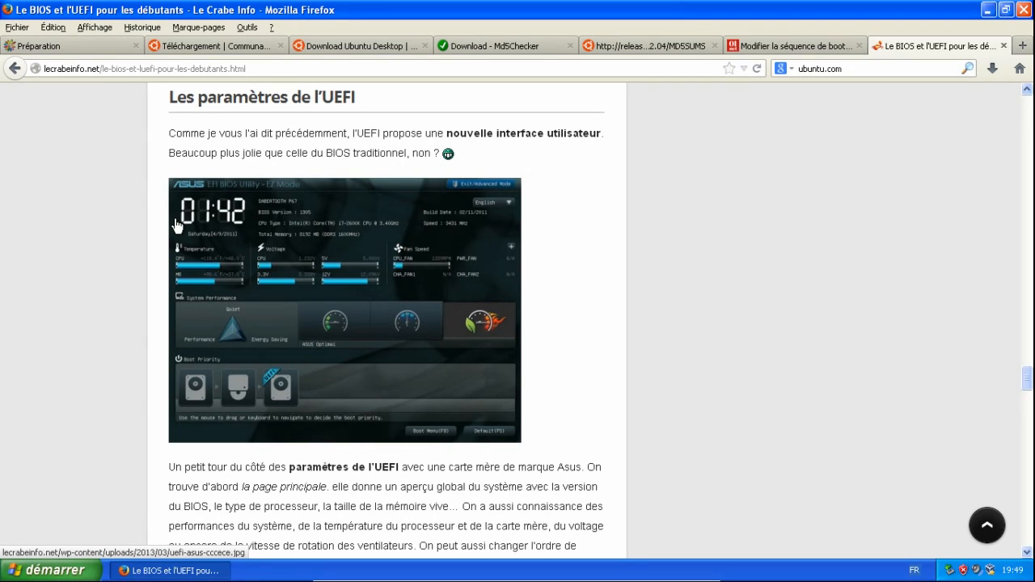
Close Firefox with its BIOS and UEFI pages and shut down the Windows XP machine.
left_click(984, 10)
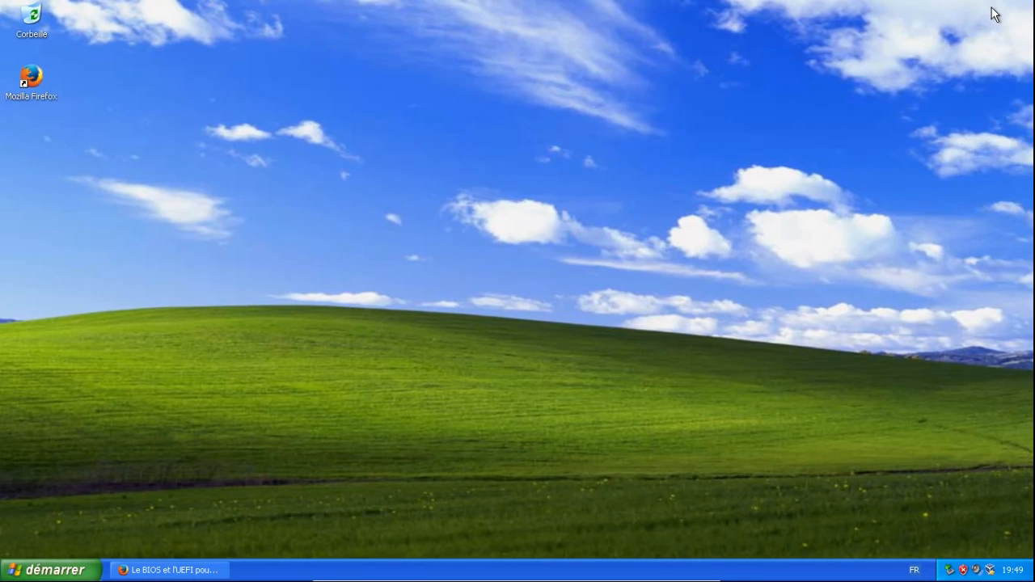
left_click(174, 575)
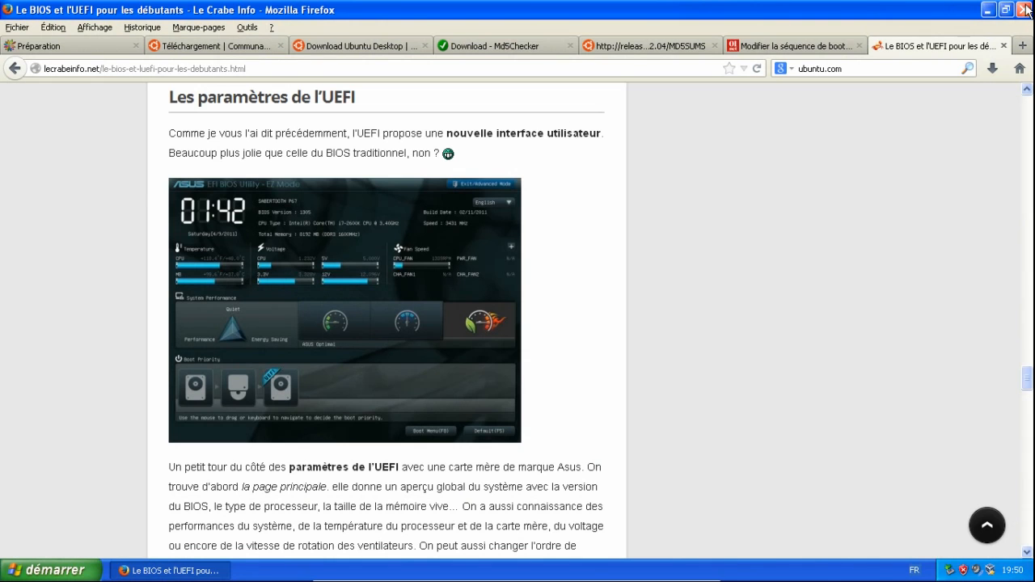
key("alt+F4")
left_click(50, 571)
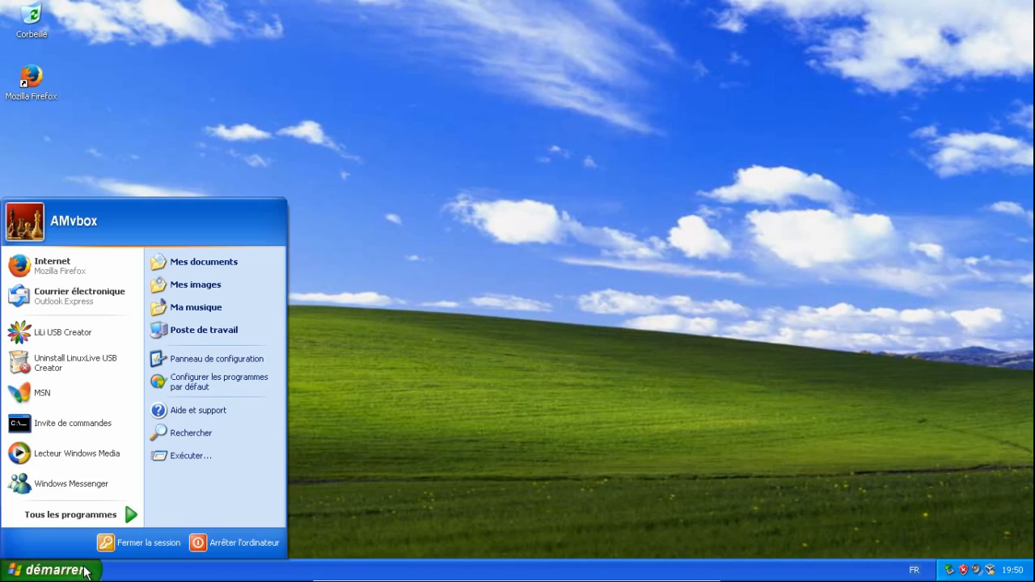
left_click(226, 544)
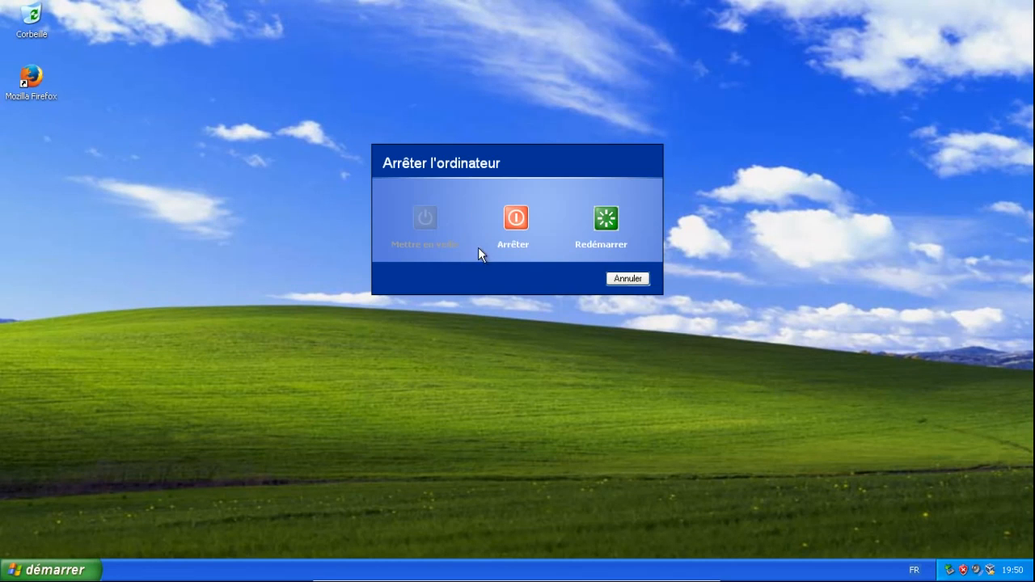
left_click(516, 222)
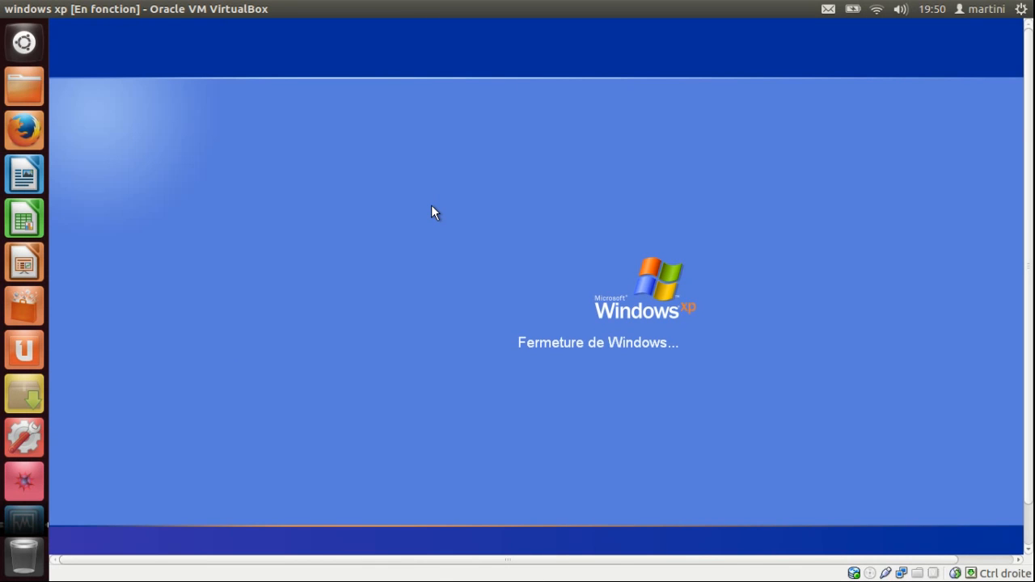
Show the Ubuntu installer in full screen, set its language to Français and start the trial session without installing.
key("F12")
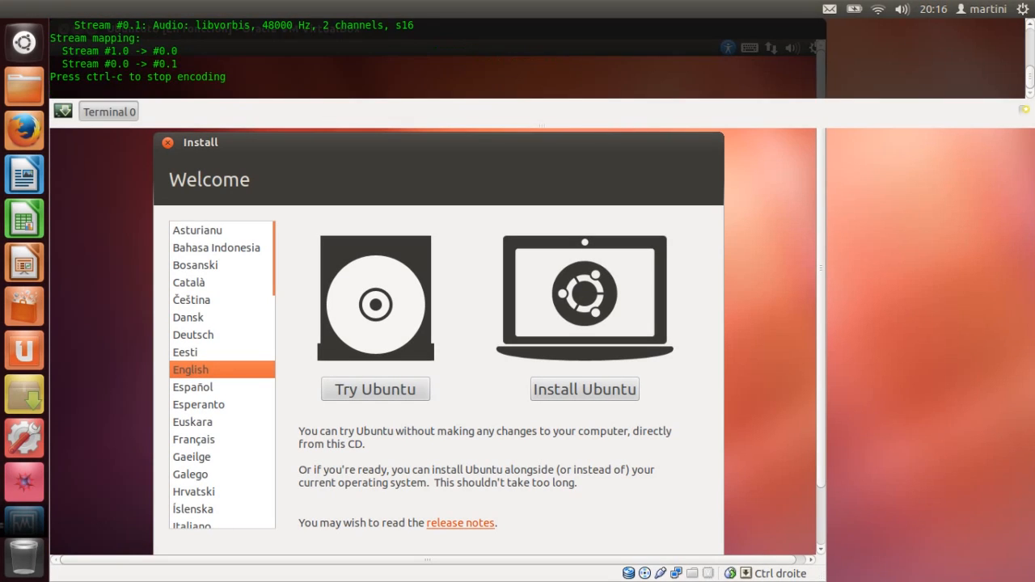
key("F12")
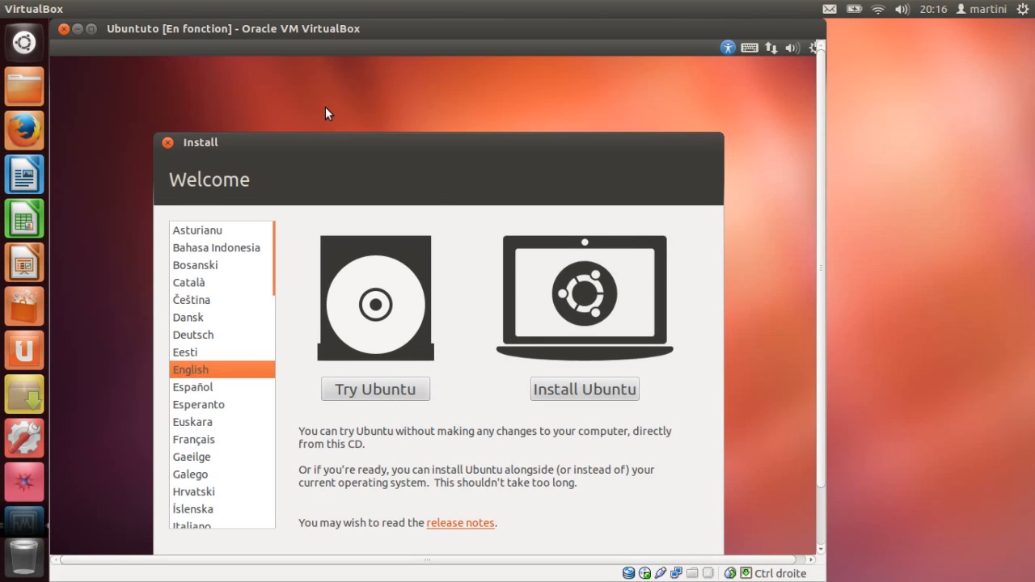
key("ctrl+f")
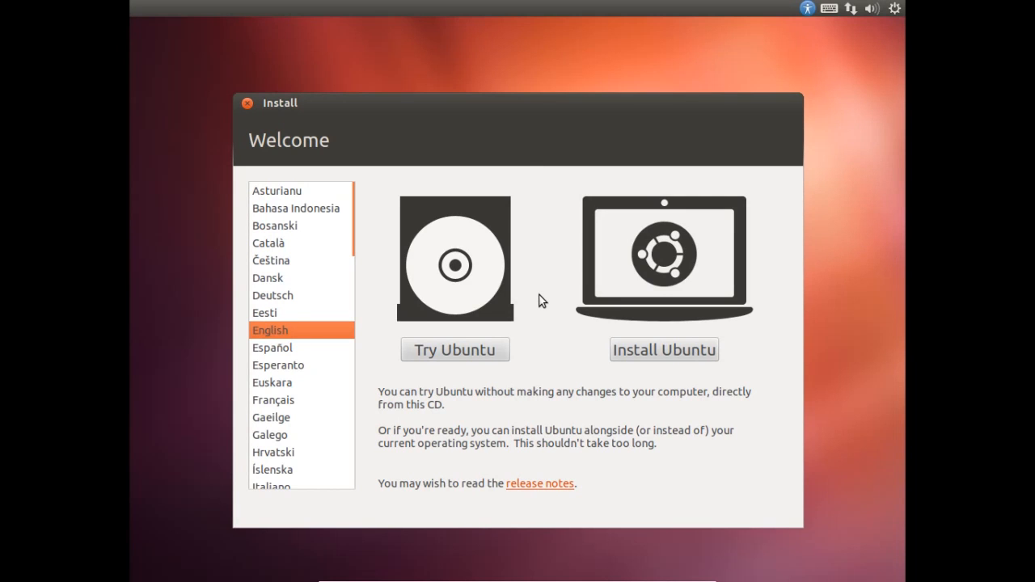
left_click(278, 400)
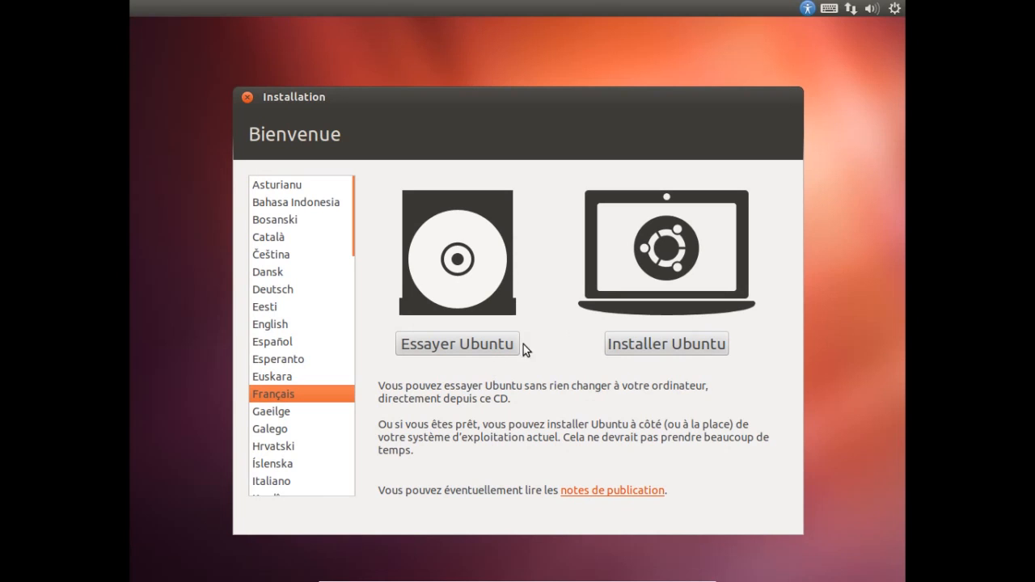
left_click(466, 344)
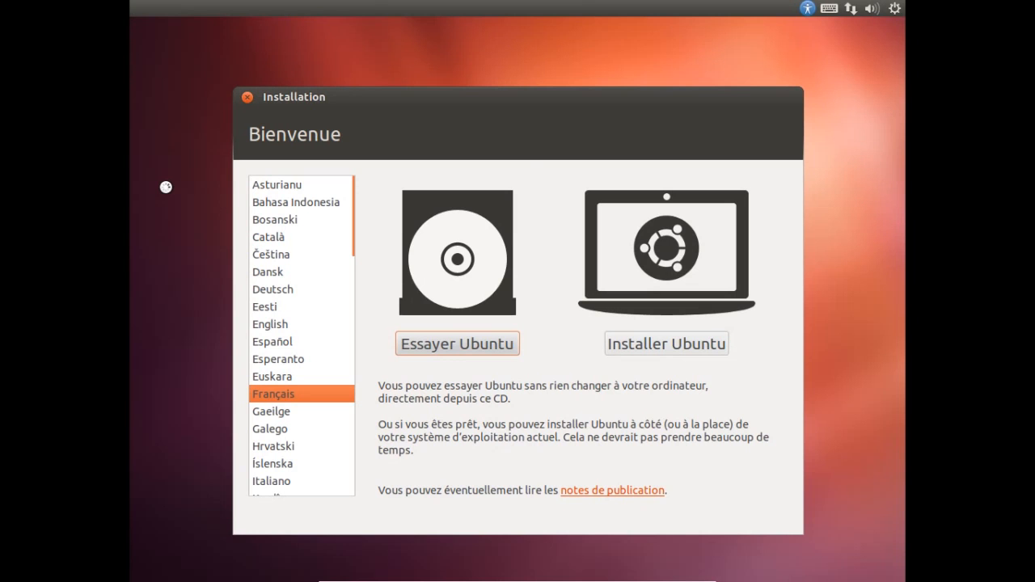
key("ctrl+f")
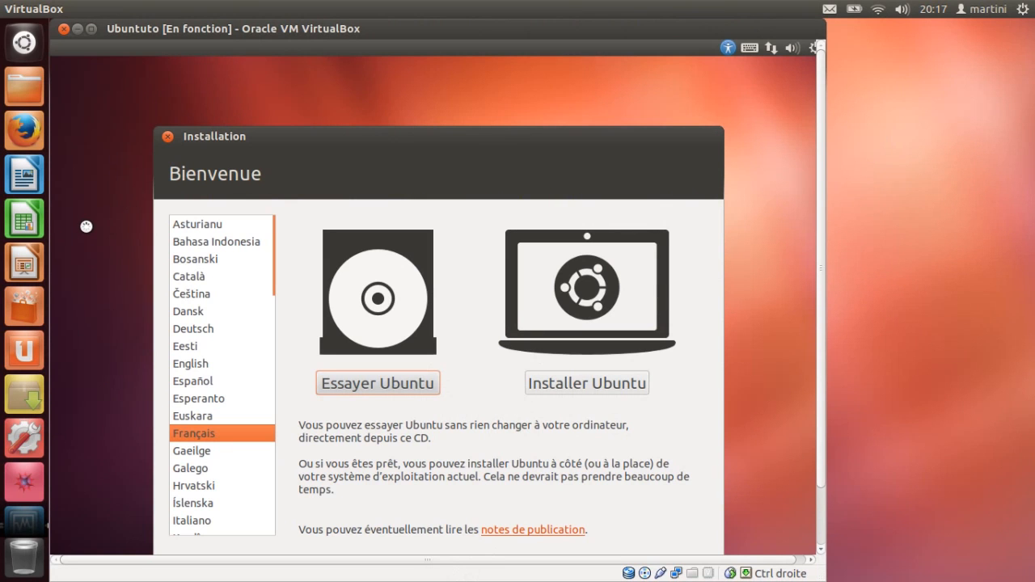
key("F12")
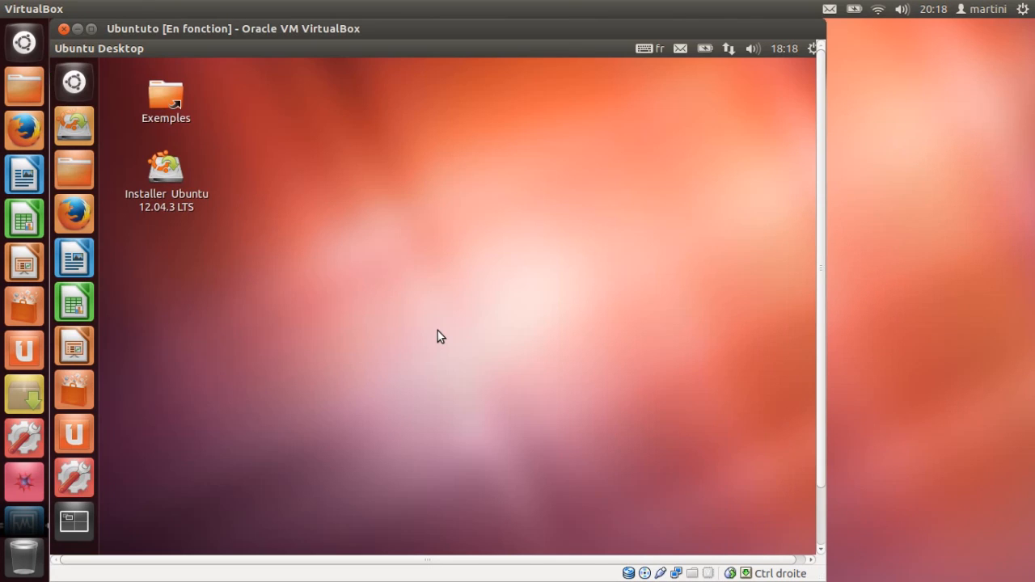
Show the live Ubuntu desktop in full screen and examine the Dash's recent apps and the session menu's shutdown options.
key("ctrl+f")
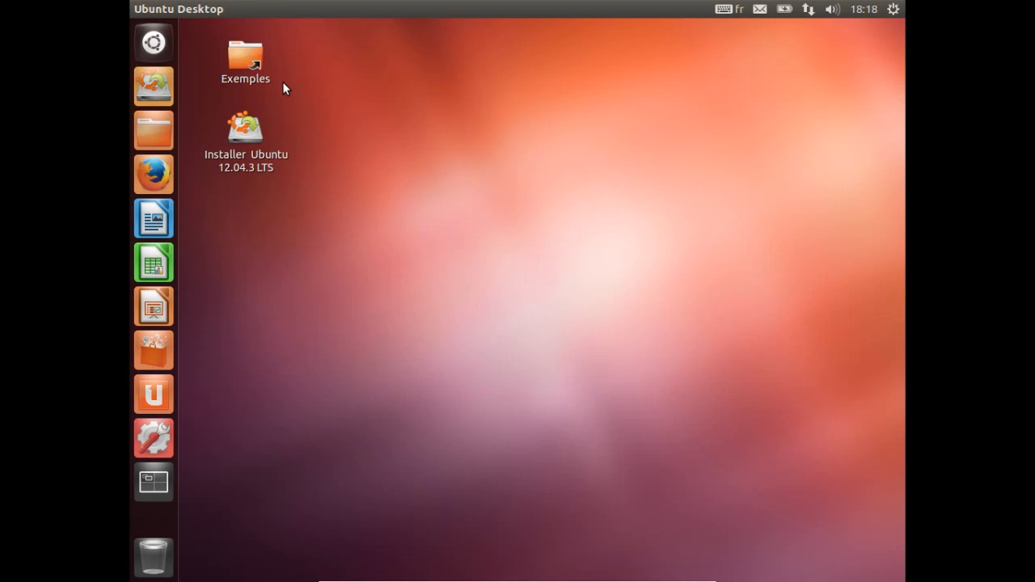
left_click(153, 44)
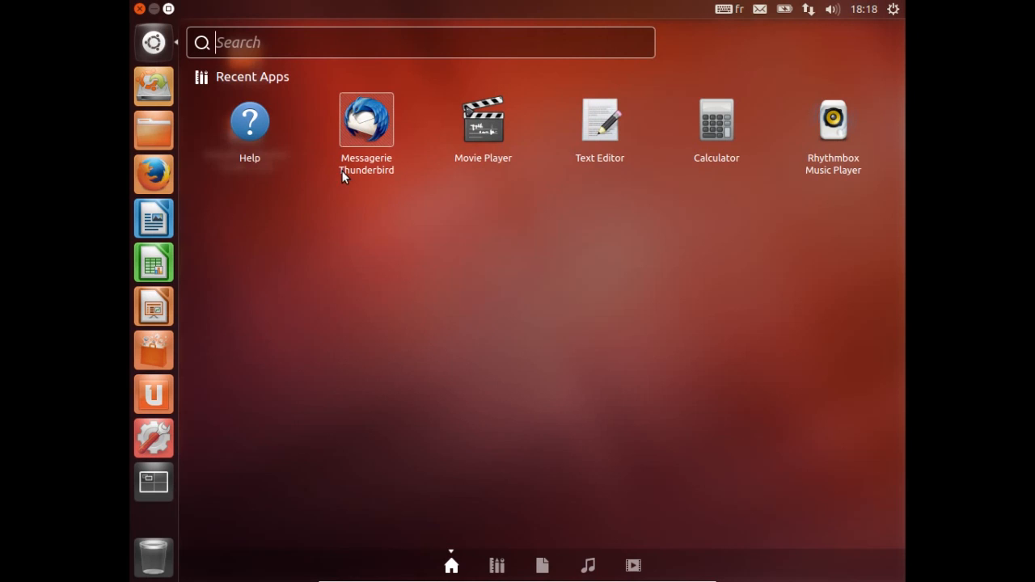
left_click(155, 45)
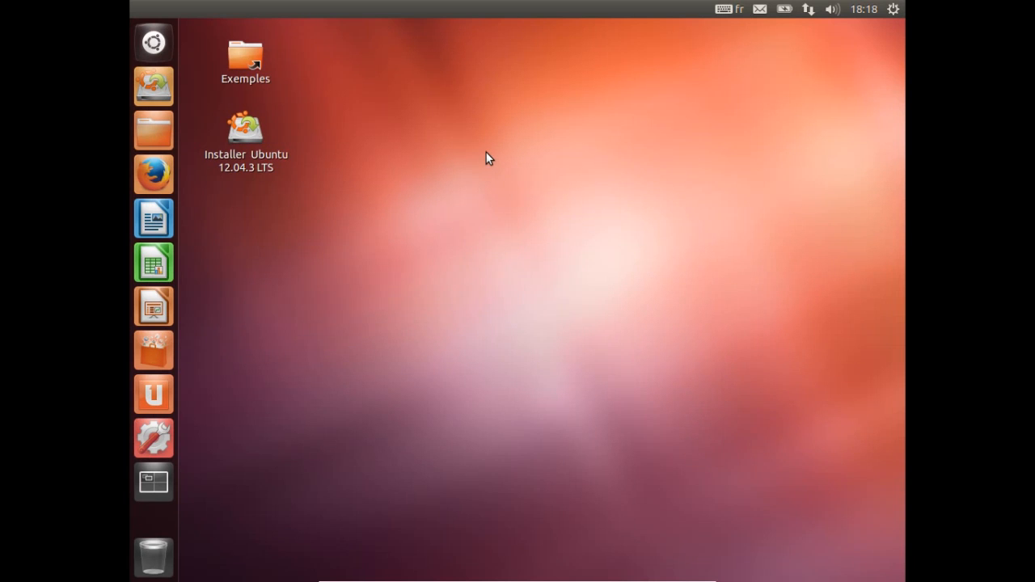
left_click(893, 9)
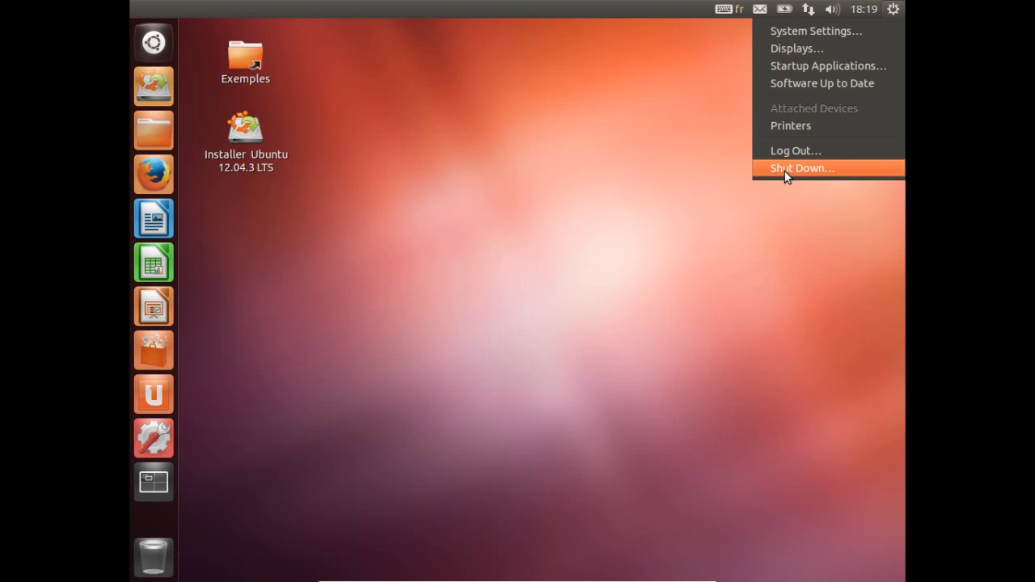
left_click(322, 142)
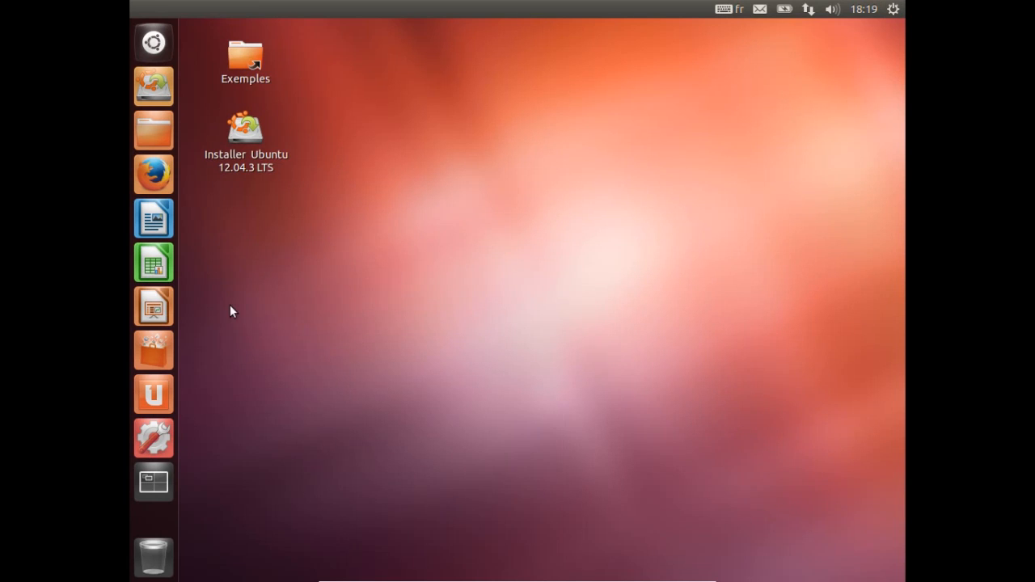